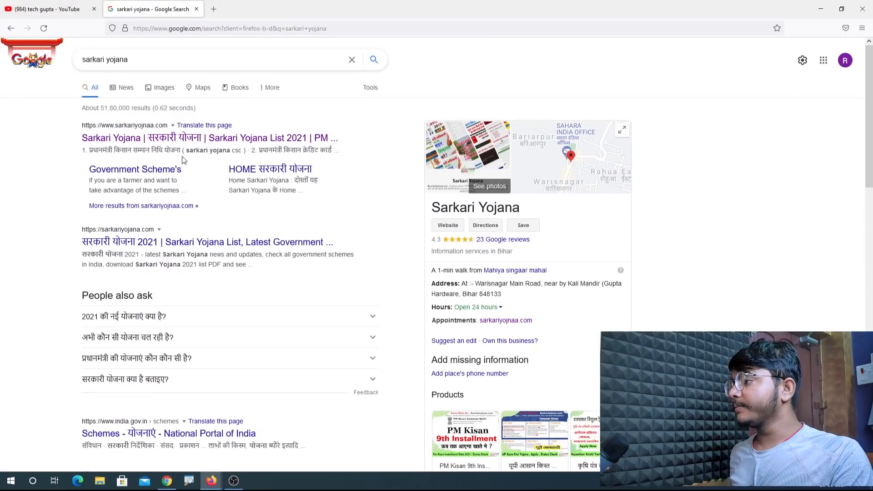
- Open the Sarkari Yojana CSC portal list, find NDUW e-Sharam items 72–73, then view YouTube videos
{"action": "left_click", "coordinate": [178, 143]}
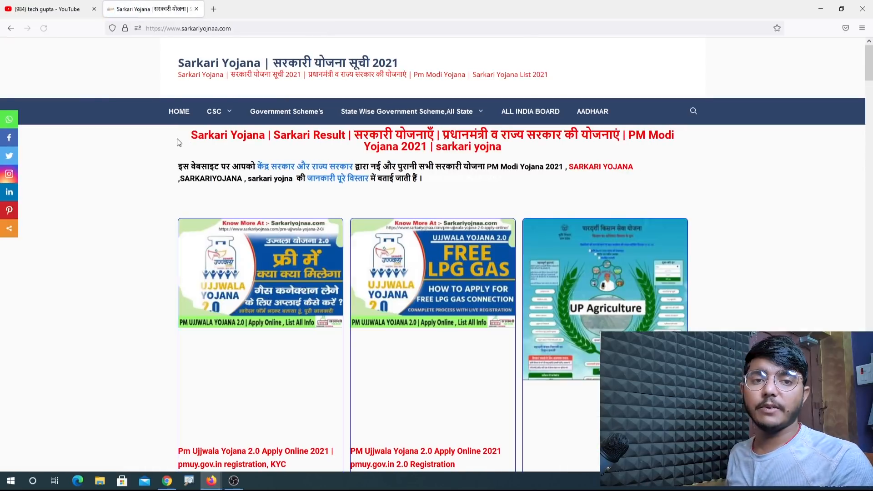
{"action": "mouse_move", "coordinate": [226, 116]}
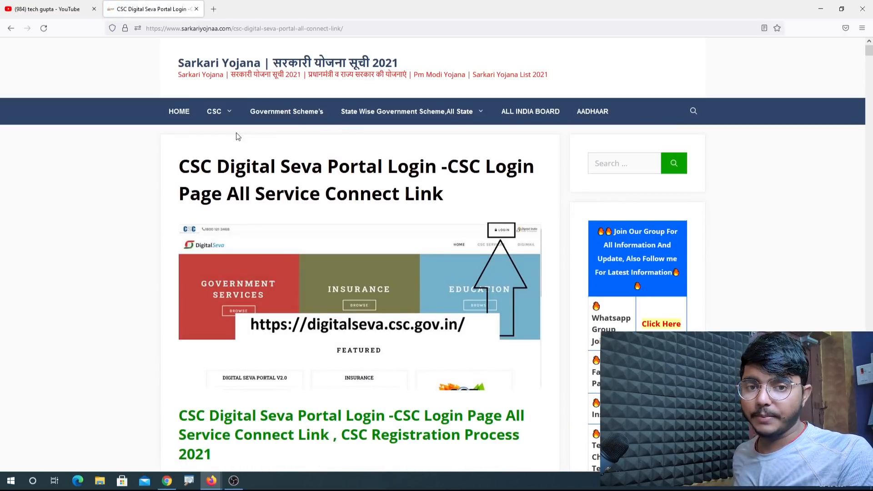
{"action": "scroll", "coordinate": [299, 202], "scroll_direction": "down", "scroll_amount": 20}
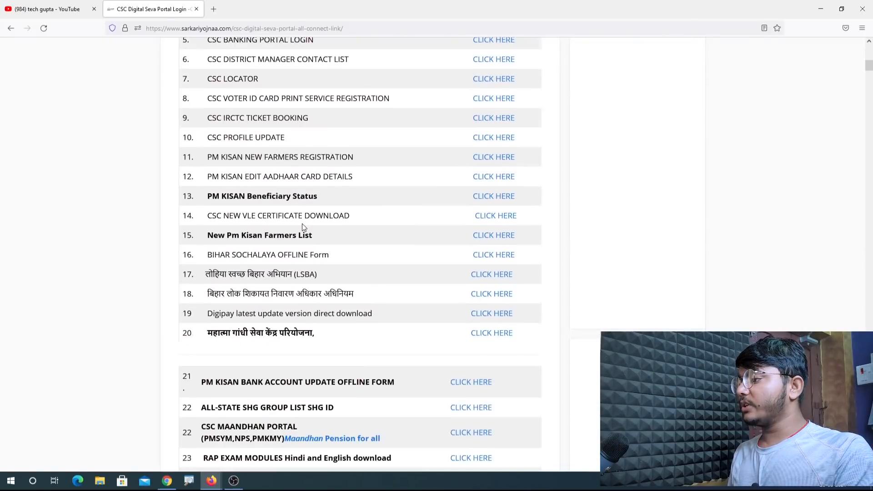
{"action": "scroll", "coordinate": [302, 224], "scroll_direction": "down", "scroll_amount": 20}
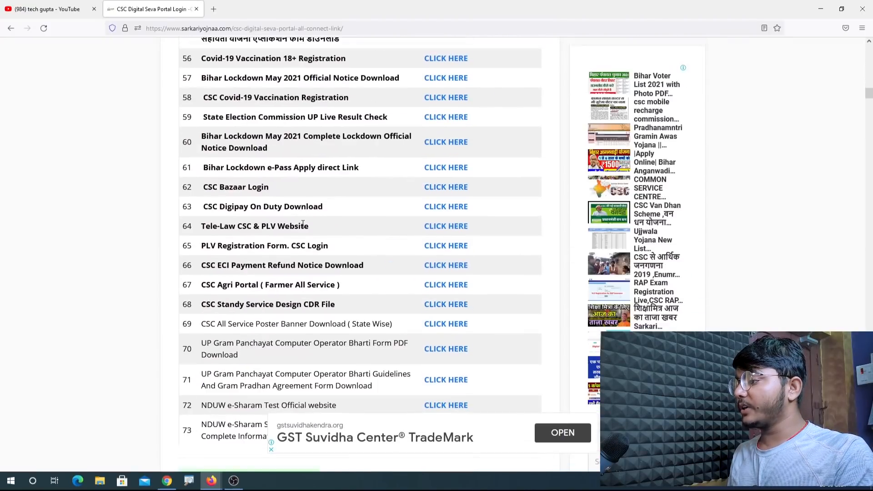
{"action": "scroll", "coordinate": [304, 226], "scroll_direction": "down", "scroll_amount": 3}
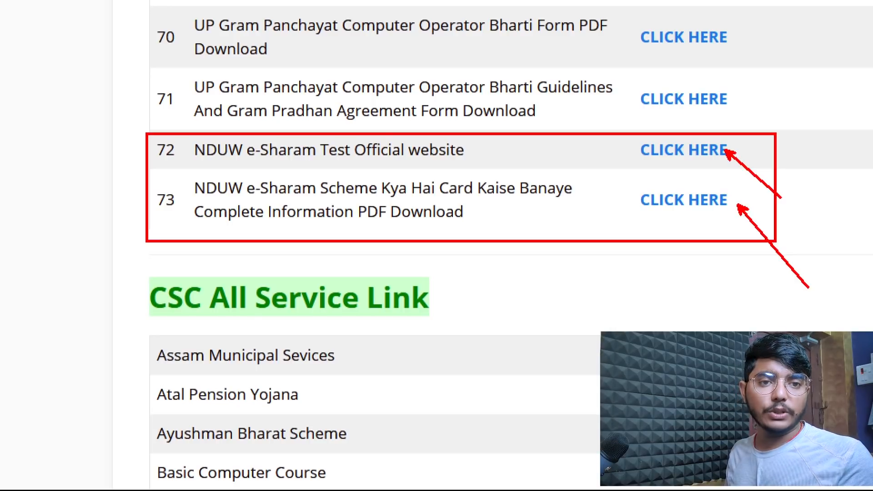
{"action": "key", "text": "Escape"}
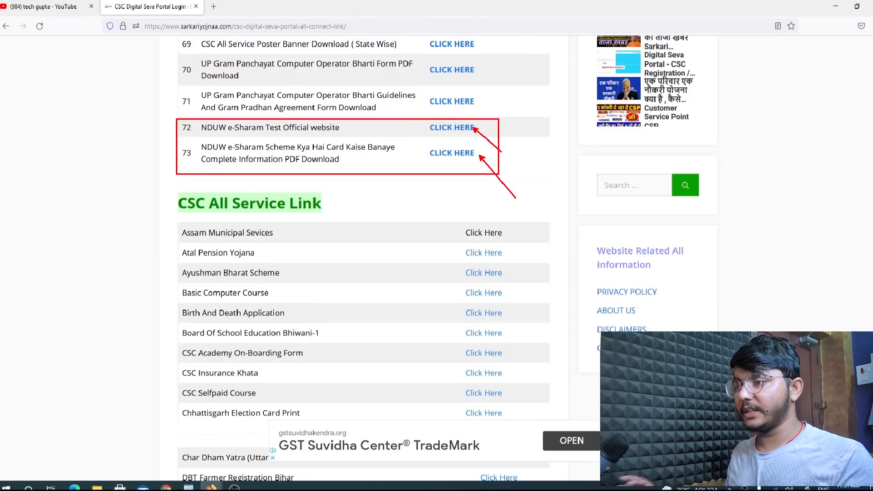
{"action": "left_click", "coordinate": [5, 6]}
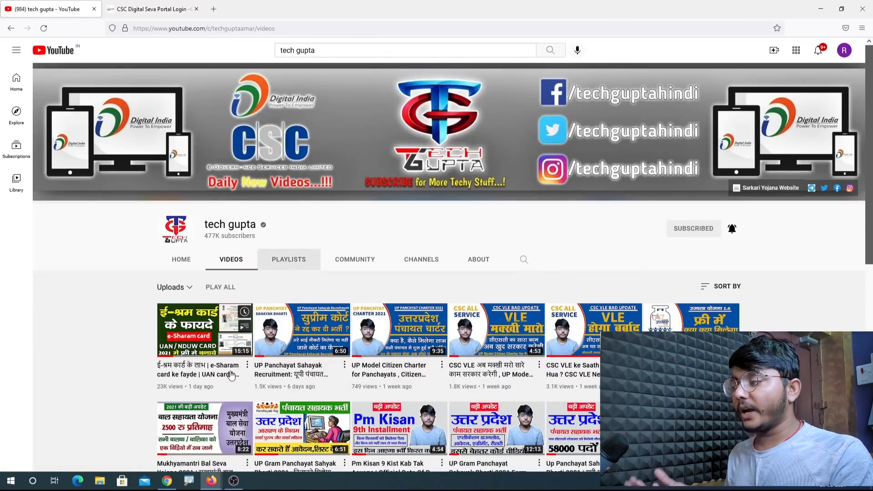
- Point out the channel's newest upload, the e-Shram card benefits video from 1 day ago
{"action": "key", "text": "ctrl+1"}
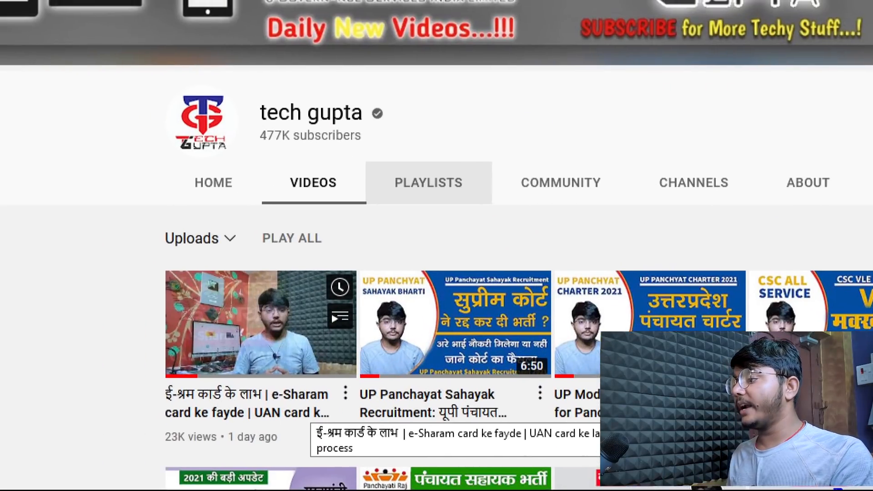
{"action": "left_click_drag", "start_coordinate": [169, 286], "coordinate": [362, 479]}
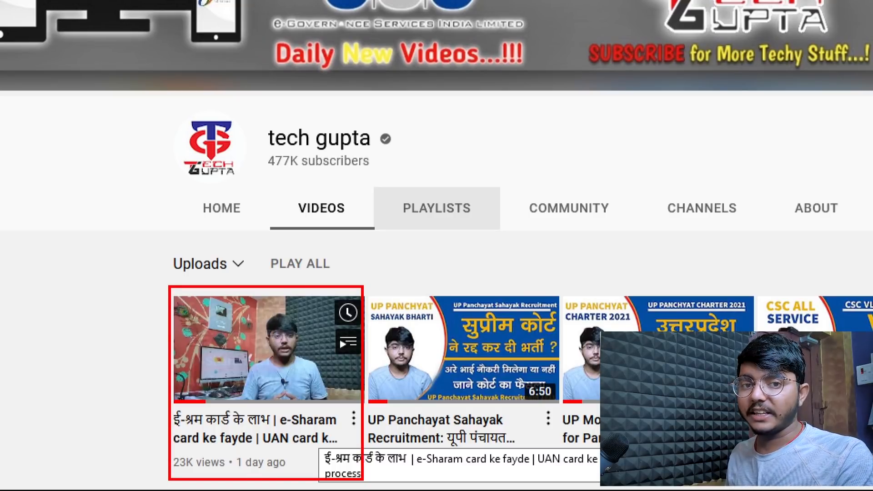
{"action": "key", "text": "Escape"}
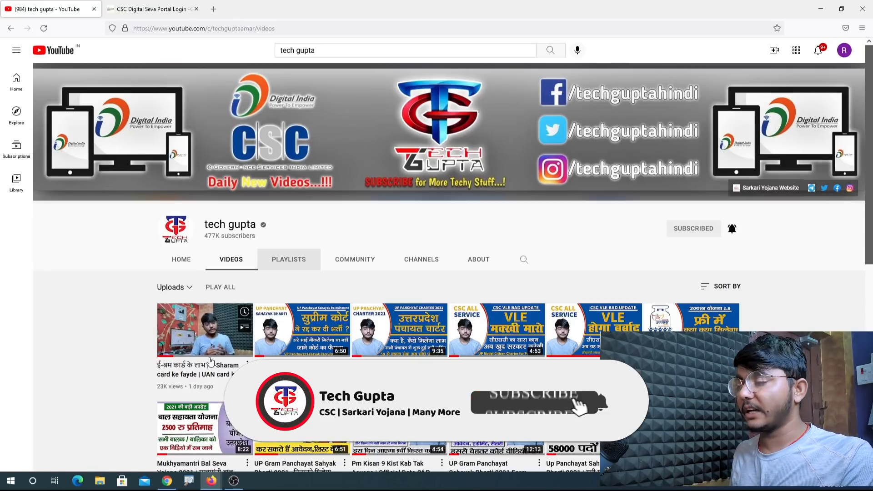
- Back on the CSC portal links list, open row 72's NDUW e-Sharam official website
{"action": "left_click", "coordinate": [119, 9]}
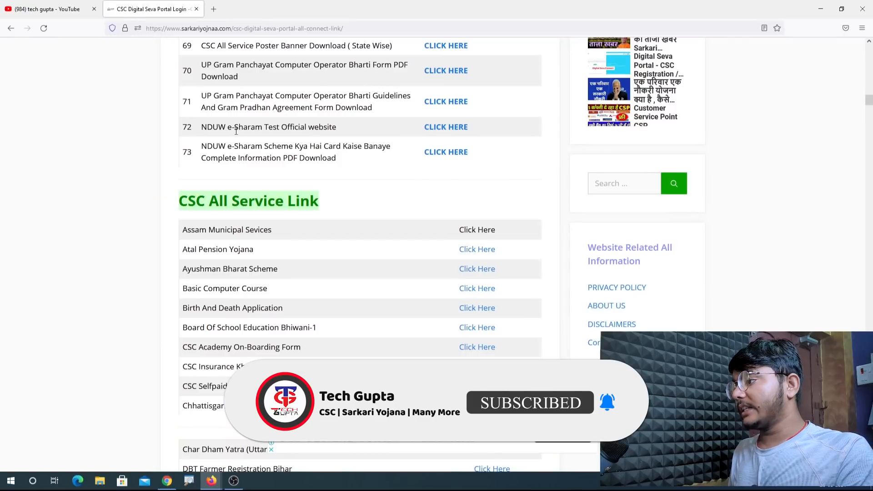
{"action": "scroll", "coordinate": [218, 177], "scroll_direction": "up", "scroll_amount": 1}
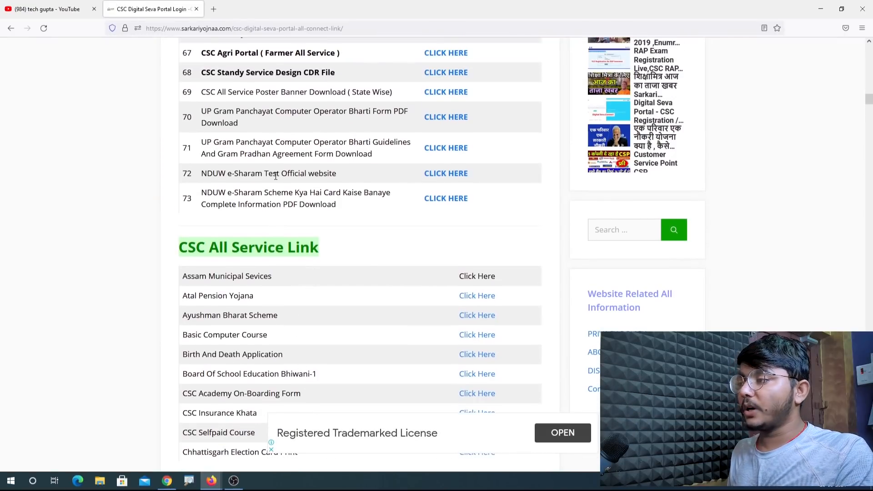
{"action": "left_click", "coordinate": [453, 174]}
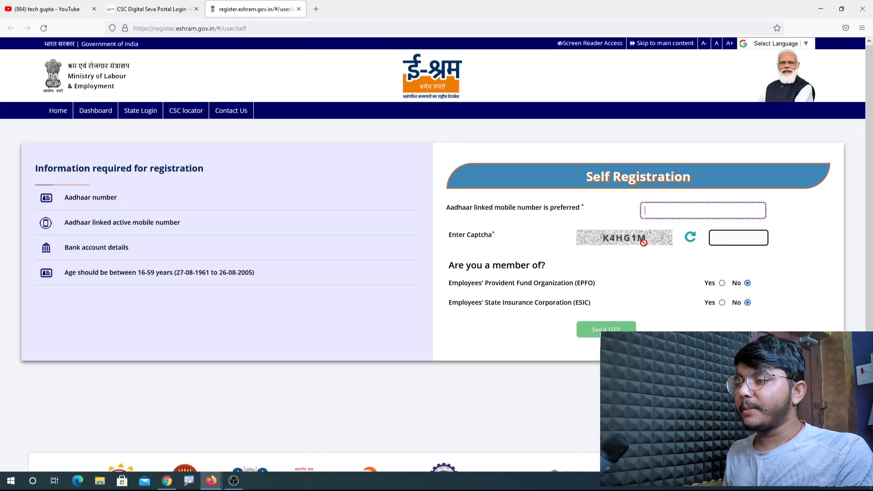
- Enter the Aadhaar-linked mobile number and captcha, keep EPFO/ESIC as No, and request the OTP
{"action": "left_click", "coordinate": [722, 240]}
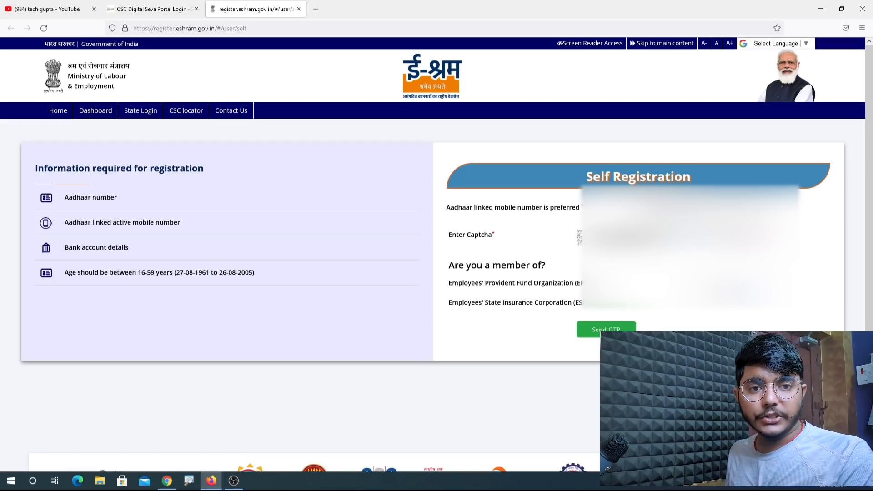
{"action": "left_click", "coordinate": [609, 333]}
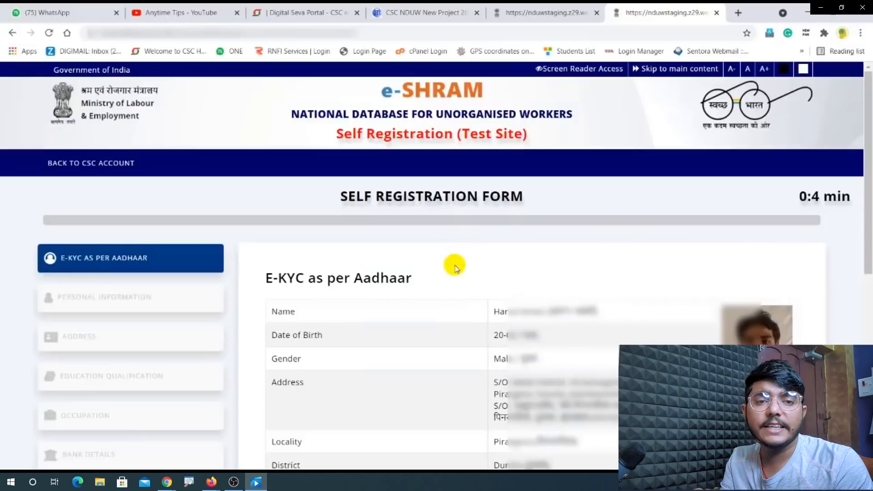
- Scroll through the e-KYC details and highlight the Aadhaar address
{"action": "scroll", "coordinate": [454, 263], "scroll_direction": "down", "scroll_amount": 4}
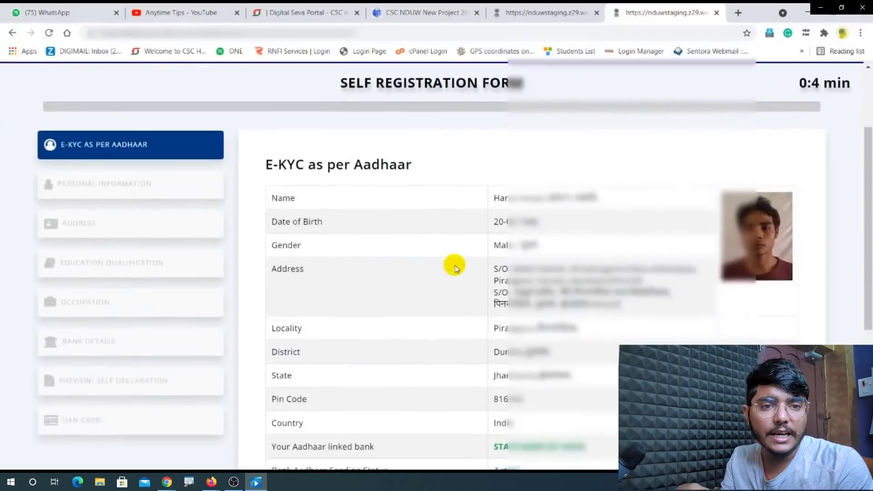
{"action": "scroll", "coordinate": [455, 267], "scroll_direction": "down", "scroll_amount": 4}
{"action": "scroll", "coordinate": [453, 267], "scroll_direction": "up", "scroll_amount": 5}
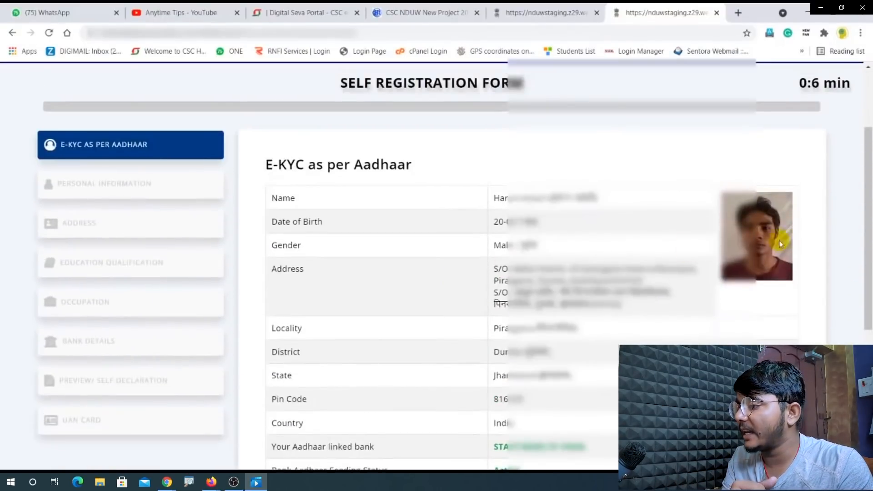
{"action": "left_click_drag", "start_coordinate": [512, 269], "coordinate": [621, 304]}
{"action": "left_click", "coordinate": [621, 304]}
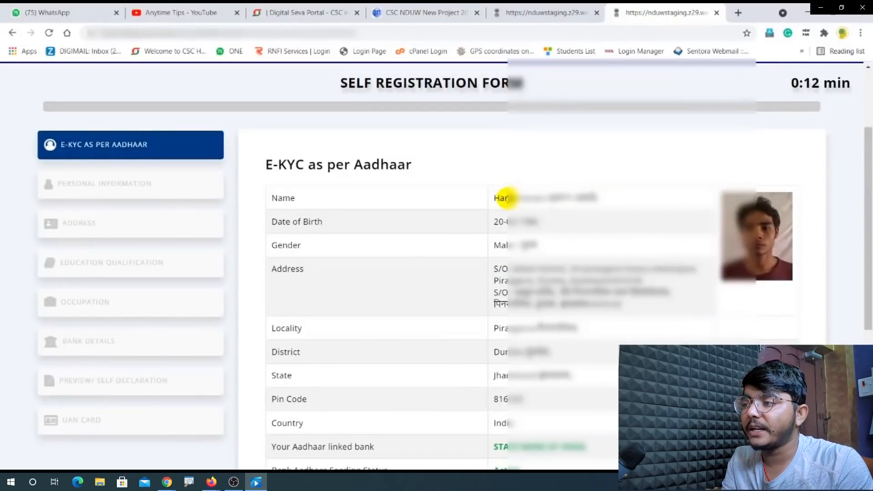
- Check the Aadhaar-linked bank, STATE BANK OF INDIA
{"action": "scroll", "coordinate": [543, 223], "scroll_direction": "down", "scroll_amount": 3}
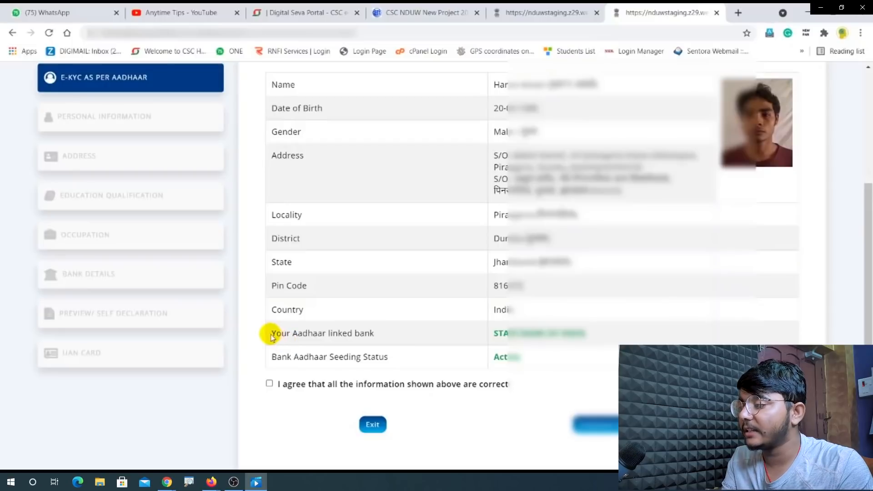
{"action": "left_click_drag", "start_coordinate": [272, 334], "coordinate": [377, 335]}
{"action": "left_click", "coordinate": [474, 342]}
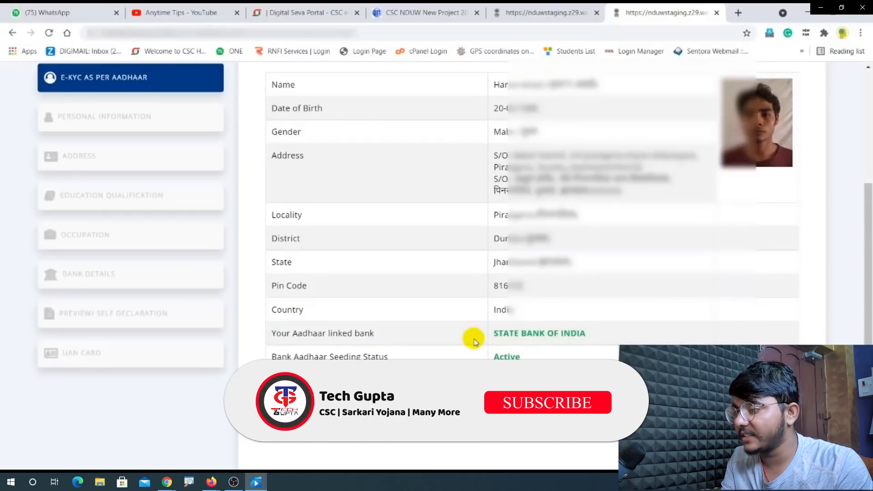
{"action": "left_click_drag", "start_coordinate": [496, 335], "coordinate": [591, 333]}
{"action": "left_click", "coordinate": [579, 362]}
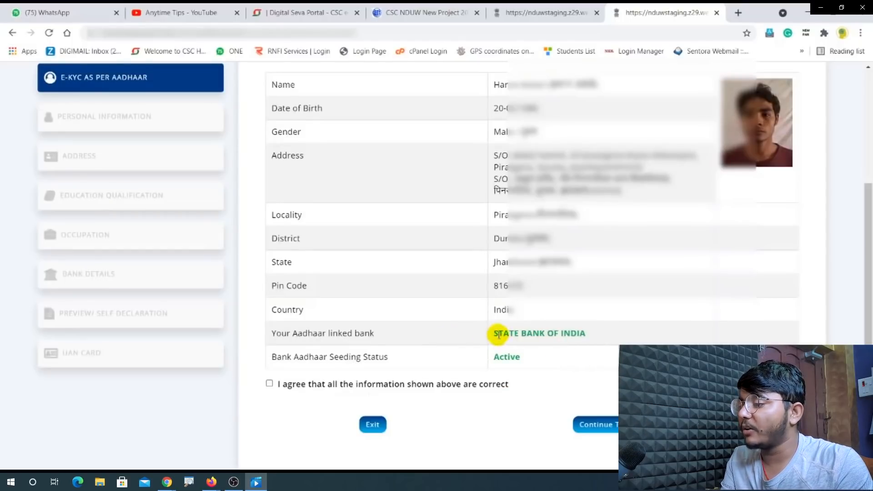
{"action": "left_click_drag", "start_coordinate": [495, 333], "coordinate": [594, 349]}
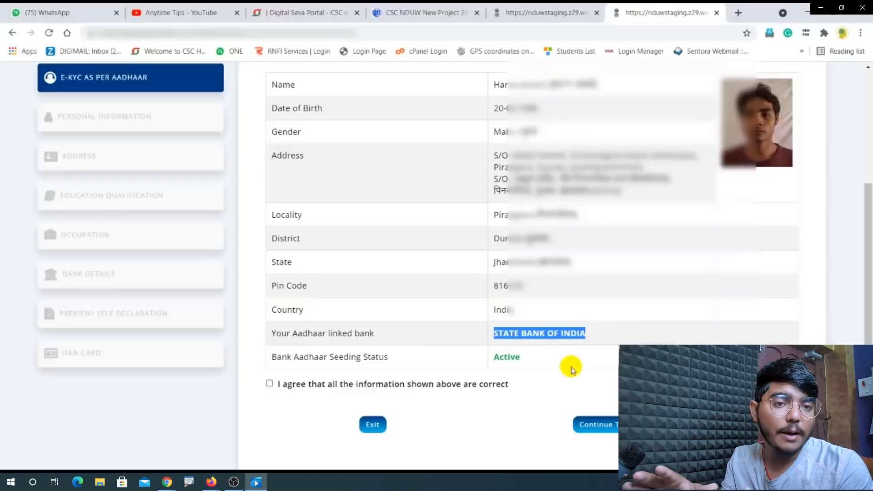
{"action": "left_click", "coordinate": [362, 362]}
- Confirm the Bank Aadhaar Seeding Status is Active
{"action": "left_click_drag", "start_coordinate": [271, 357], "coordinate": [413, 356]}
{"action": "left_click", "coordinate": [414, 356]}
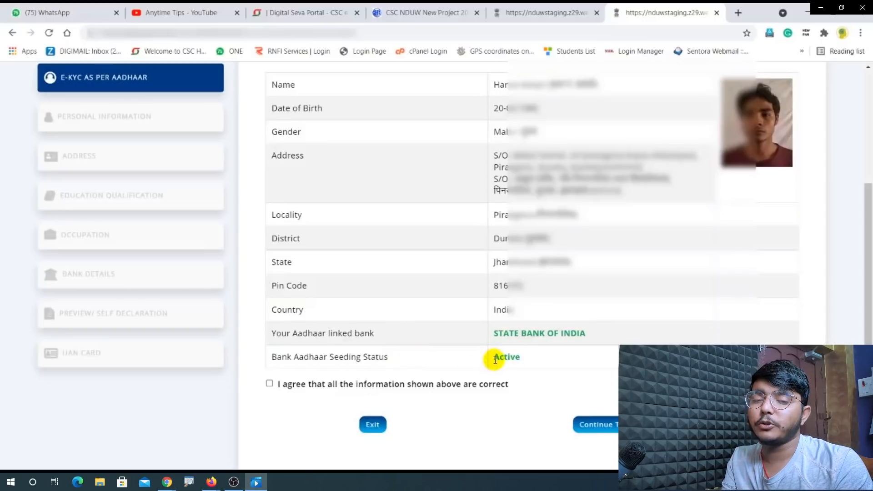
{"action": "left_click_drag", "start_coordinate": [493, 356], "coordinate": [547, 361]}
{"action": "left_click", "coordinate": [547, 362]}
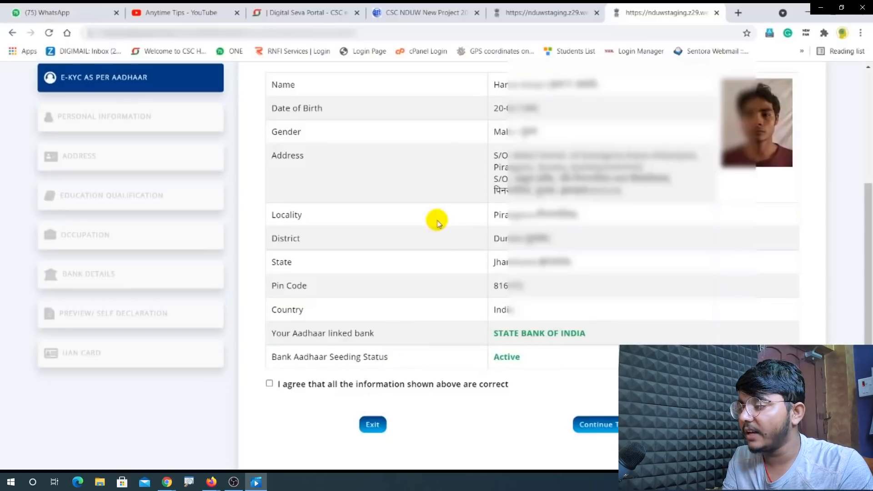
{"action": "scroll", "coordinate": [439, 352], "scroll_direction": "up", "scroll_amount": 5}
{"action": "scroll", "coordinate": [398, 366], "scroll_direction": "down", "scroll_amount": 6}
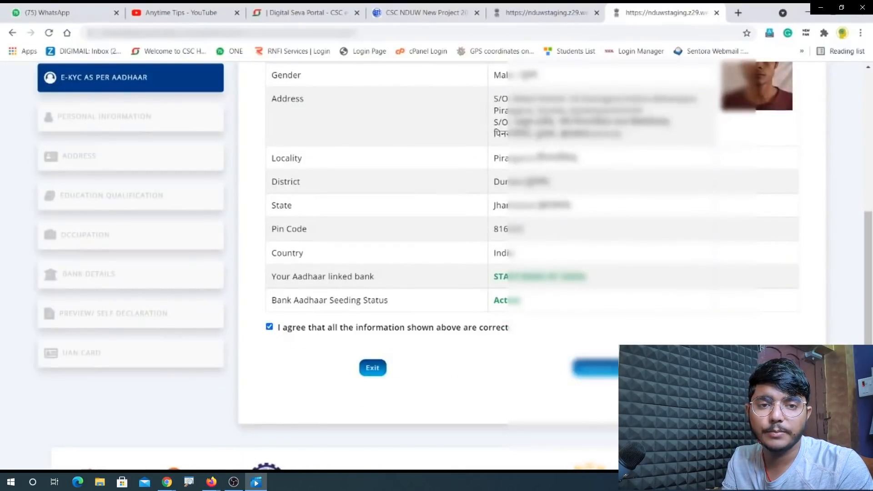
- Continue to Personal Information and review the Emergency Mobile No. and Email fields
{"action": "left_click", "coordinate": [591, 368]}
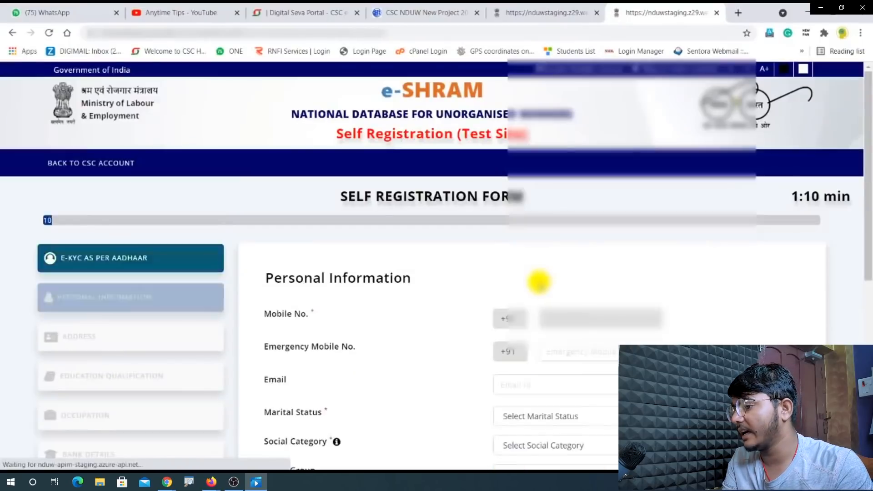
{"action": "scroll", "coordinate": [537, 218], "scroll_direction": "down", "scroll_amount": 1}
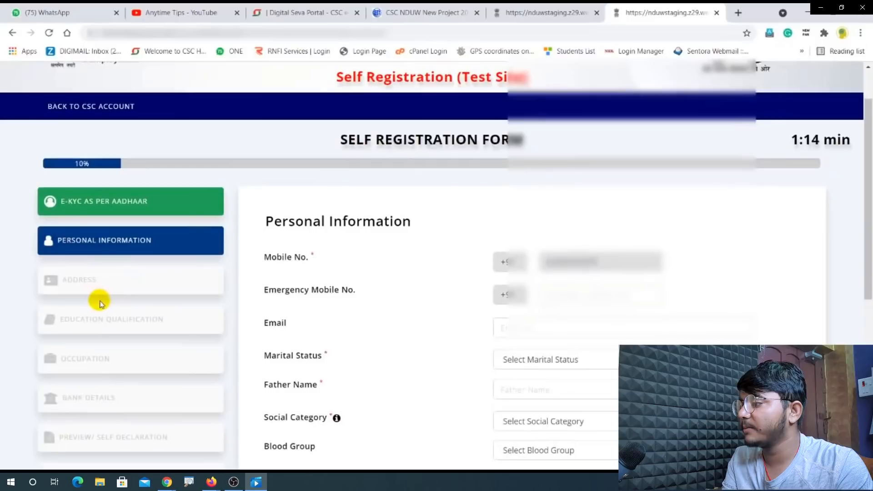
{"action": "scroll", "coordinate": [100, 298], "scroll_direction": "down", "scroll_amount": 4}
{"action": "scroll", "coordinate": [117, 195], "scroll_direction": "up", "scroll_amount": 2}
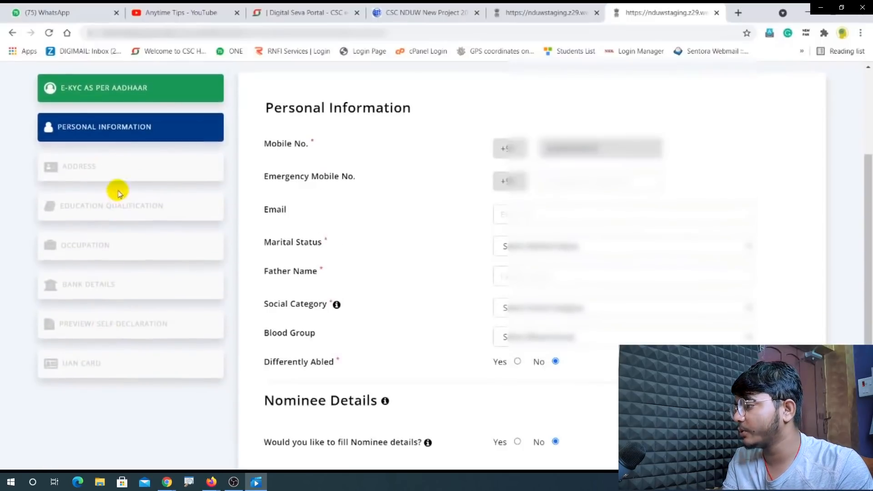
{"action": "scroll", "coordinate": [98, 98], "scroll_direction": "up", "scroll_amount": 1}
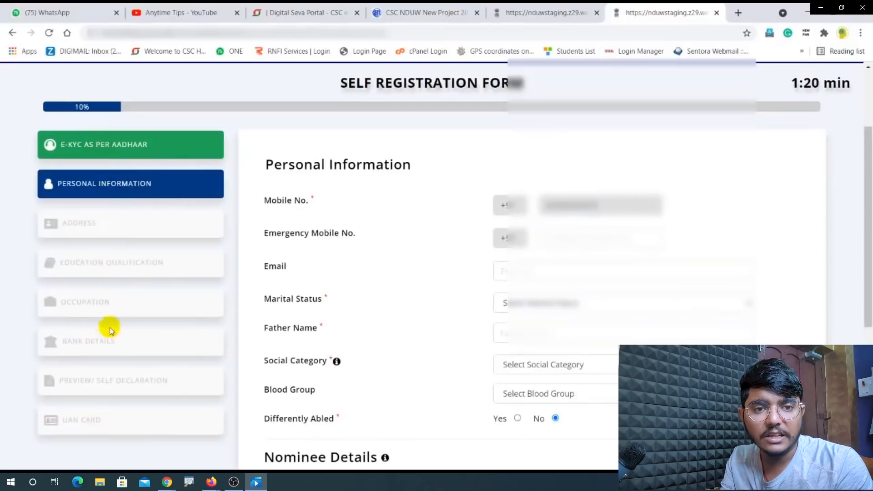
{"action": "scroll", "coordinate": [139, 409], "scroll_direction": "down", "scroll_amount": 3}
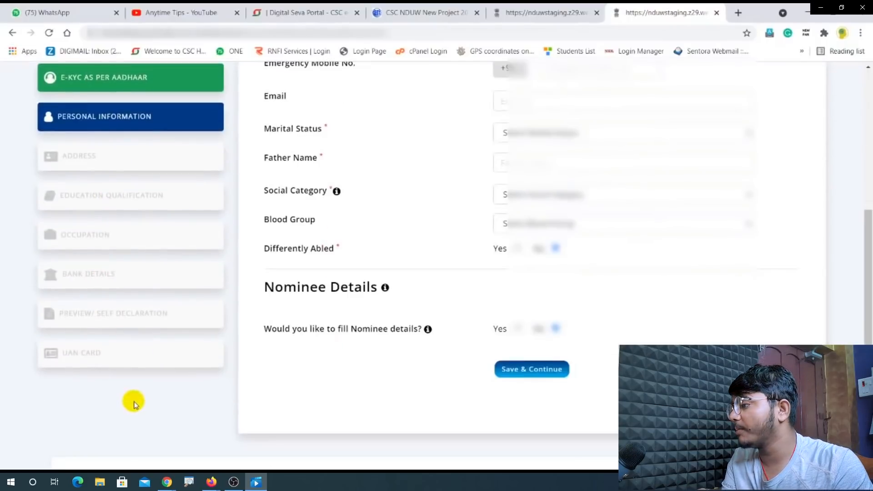
{"action": "scroll", "coordinate": [131, 399], "scroll_direction": "up", "scroll_amount": 4}
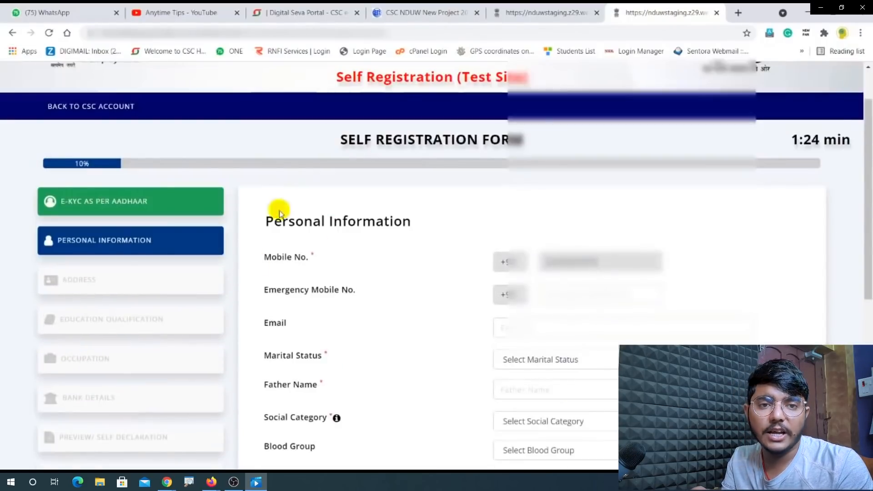
{"action": "scroll", "coordinate": [138, 353], "scroll_direction": "down", "scroll_amount": 1}
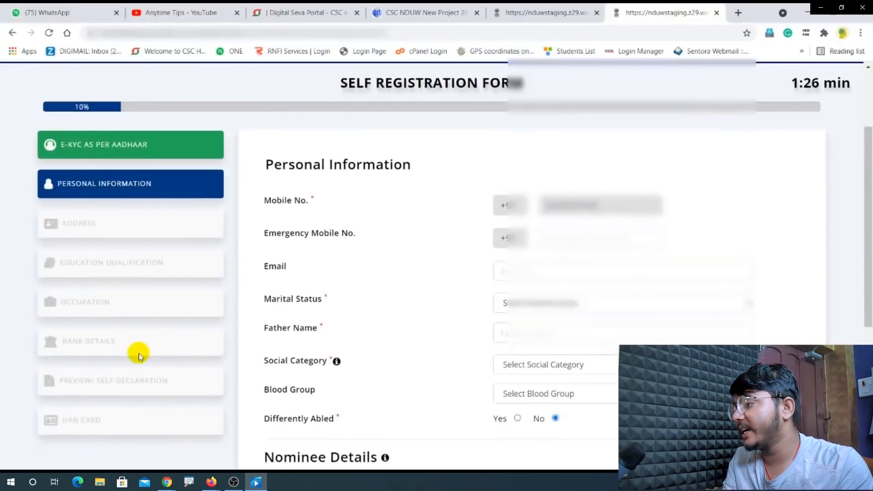
{"action": "left_click_drag", "start_coordinate": [269, 231], "coordinate": [370, 237]}
{"action": "left_click", "coordinate": [372, 237]}
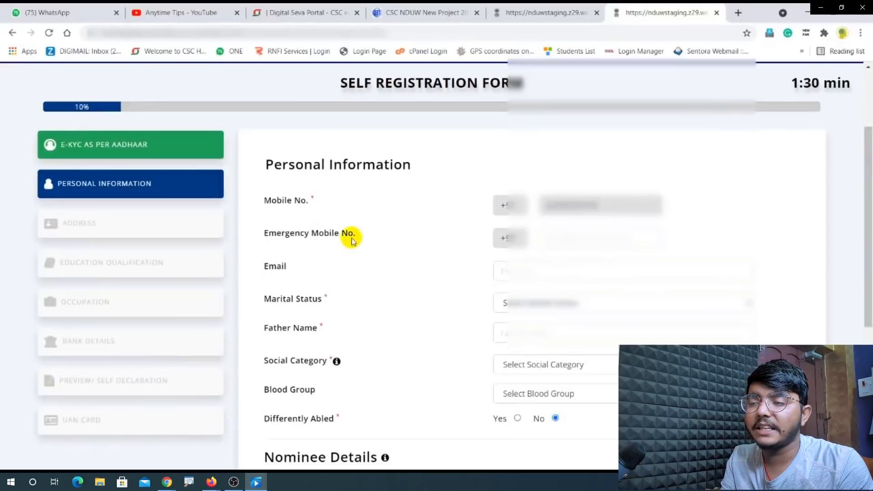
{"action": "left_click_drag", "start_coordinate": [270, 272], "coordinate": [306, 272]}
{"action": "left_click", "coordinate": [395, 296]}
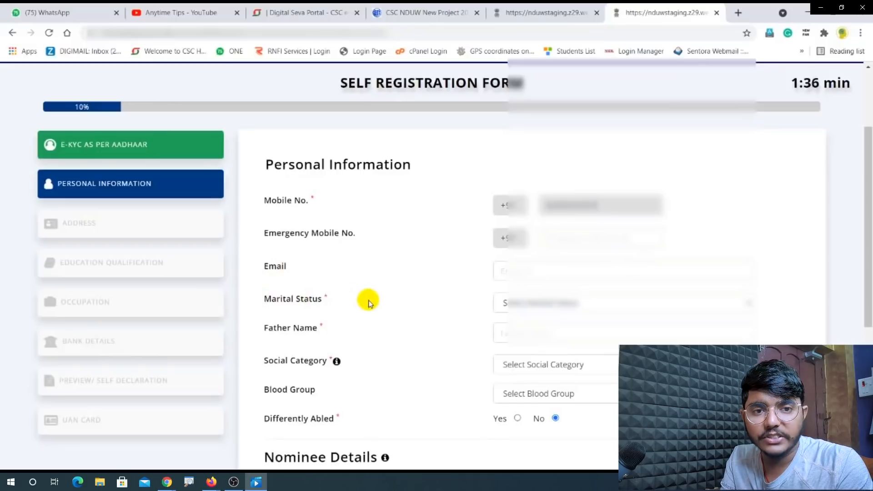
- Choose the marital status and paste in the father's name
{"action": "left_click", "coordinate": [580, 301]}
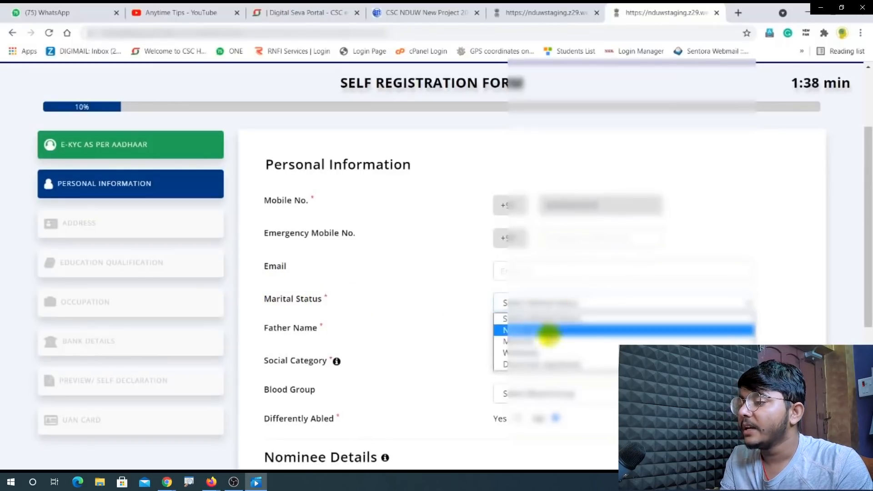
{"action": "left_click", "coordinate": [537, 341]}
{"action": "left_click_drag", "start_coordinate": [274, 332], "coordinate": [447, 335]}
{"action": "left_click", "coordinate": [393, 348]}
{"action": "left_click", "coordinate": [512, 332]}
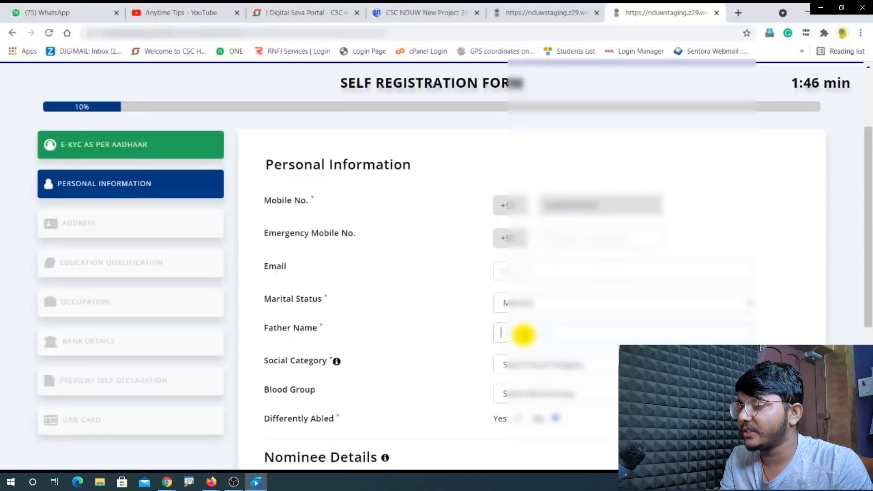
{"action": "key", "text": "ctrl+v"}
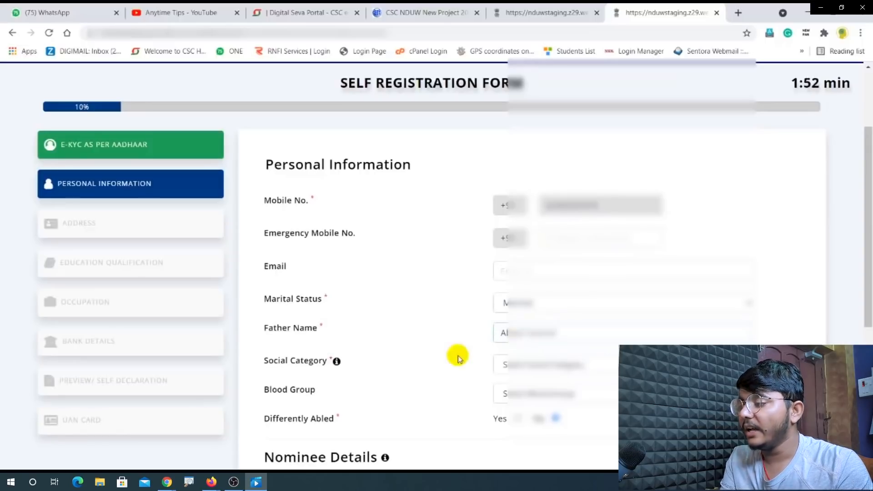
- Set the social category, changing it to the third option
{"action": "left_click", "coordinate": [546, 366]}
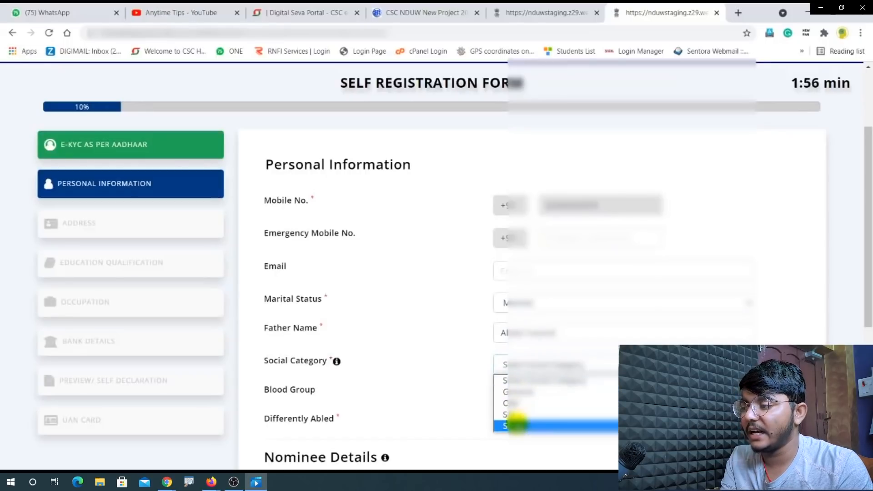
{"action": "left_click", "coordinate": [517, 416]}
{"action": "left_click", "coordinate": [532, 369]}
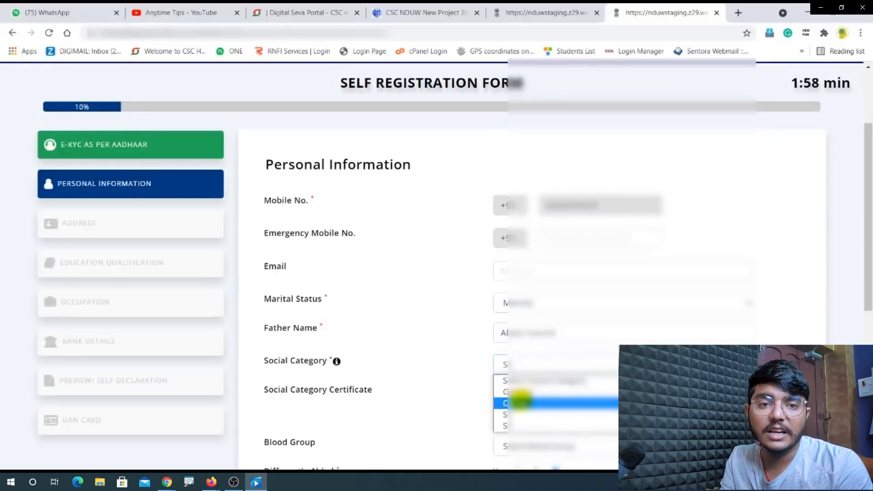
{"action": "left_click", "coordinate": [509, 403]}
{"action": "left_click_drag", "start_coordinate": [274, 397], "coordinate": [396, 392]}
- Choose No for filling in nominee details
{"action": "scroll", "coordinate": [396, 392], "scroll_direction": "down", "scroll_amount": 3}
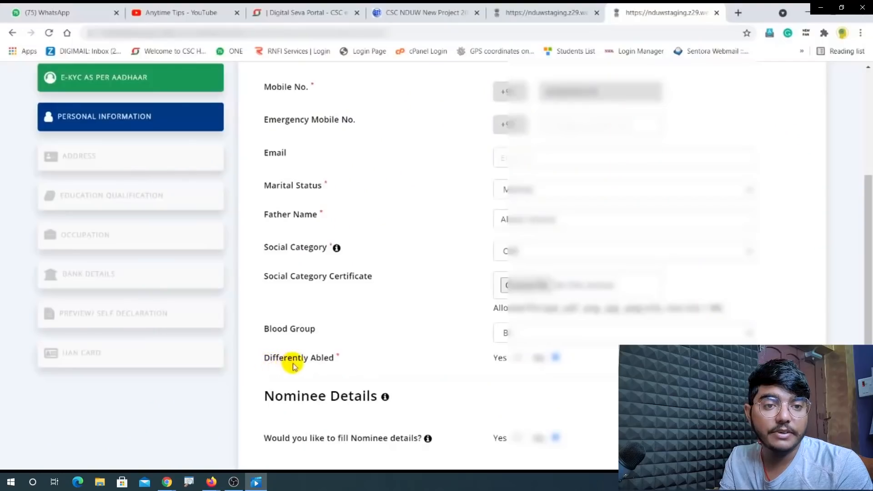
{"action": "scroll", "coordinate": [294, 364], "scroll_direction": "down", "scroll_amount": 1}
{"action": "left_click_drag", "start_coordinate": [272, 301], "coordinate": [294, 300]}
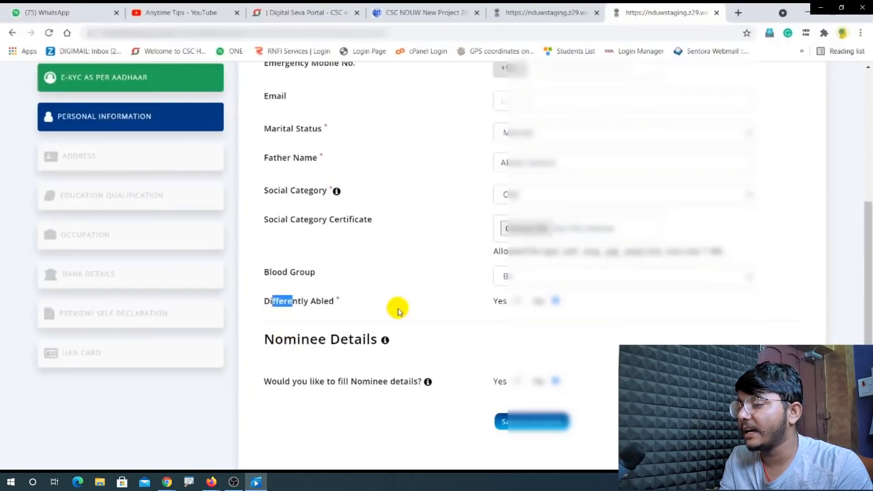
{"action": "scroll", "coordinate": [398, 311], "scroll_direction": "down", "scroll_amount": 1}
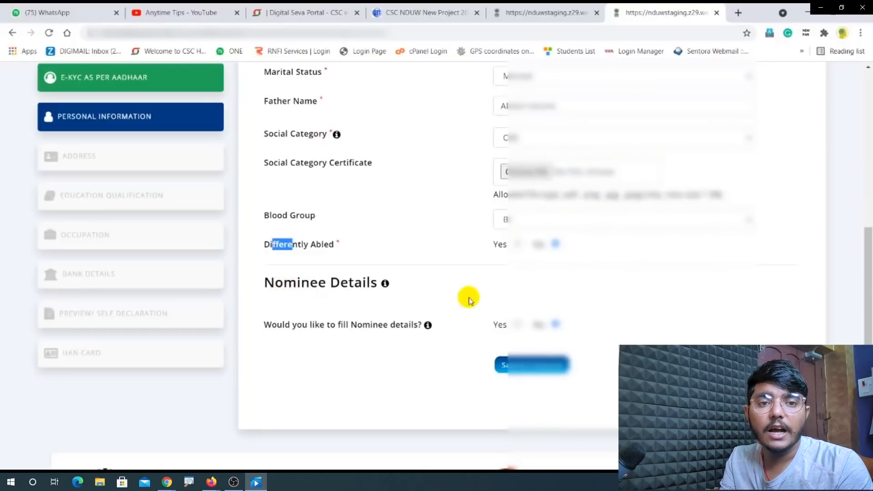
{"action": "left_click", "coordinate": [435, 300]}
{"action": "left_click", "coordinate": [518, 324]}
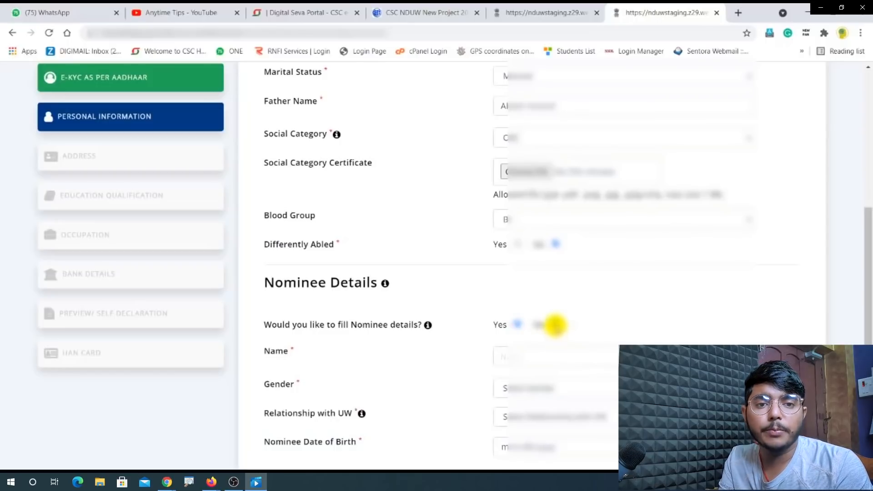
{"action": "left_click", "coordinate": [554, 324]}
{"action": "scroll", "coordinate": [591, 323], "scroll_direction": "down", "scroll_amount": 2}
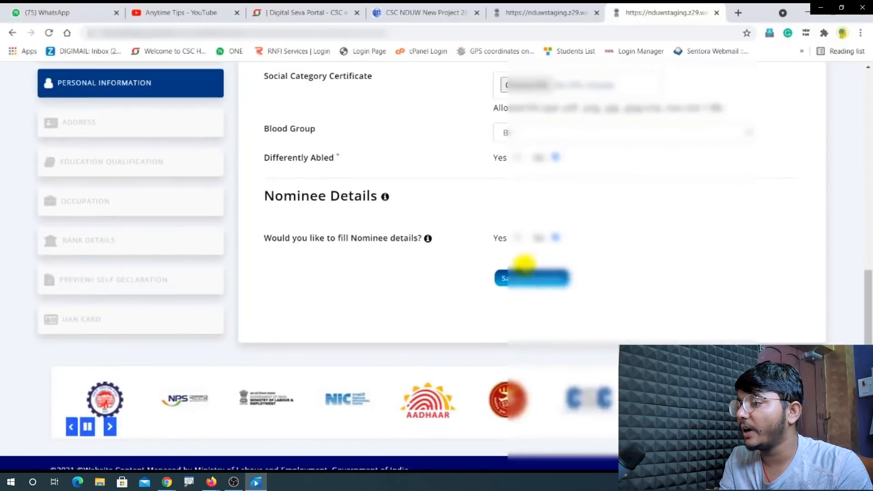
- Save personal information, then pick the home state and enter the house number
{"action": "left_click", "coordinate": [557, 286]}
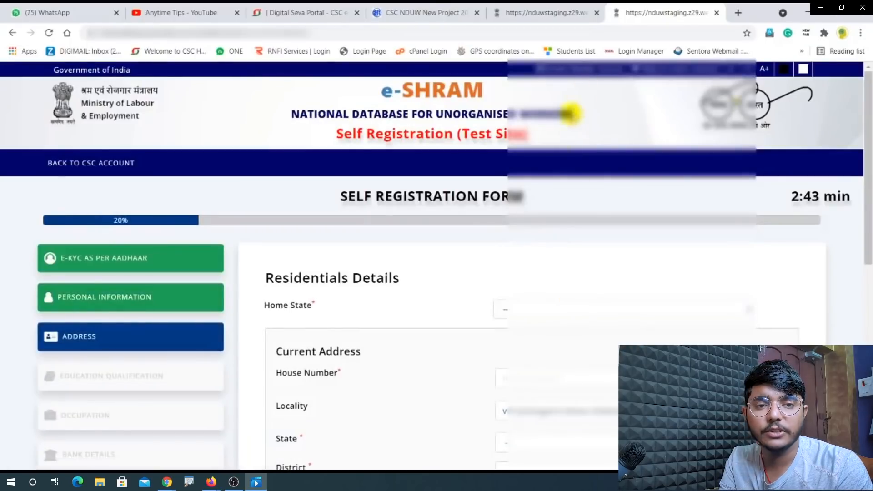
{"action": "scroll", "coordinate": [559, 146], "scroll_direction": "down", "scroll_amount": 3}
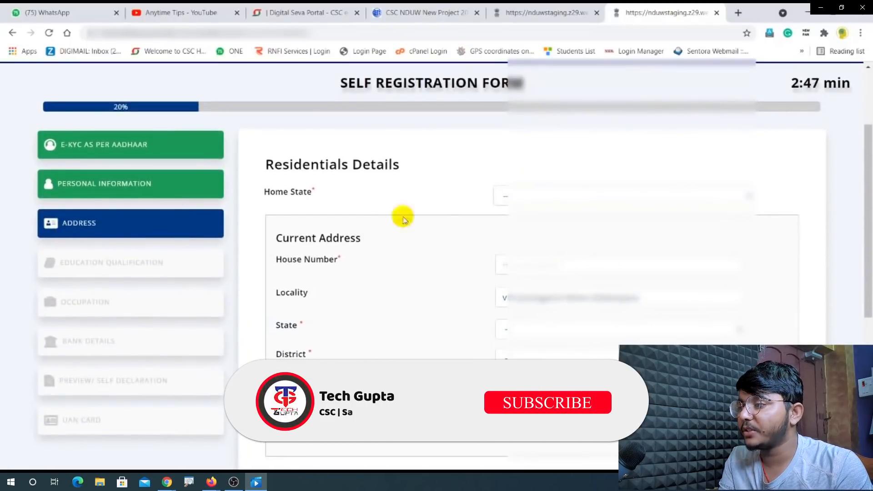
{"action": "left_click", "coordinate": [546, 196]}
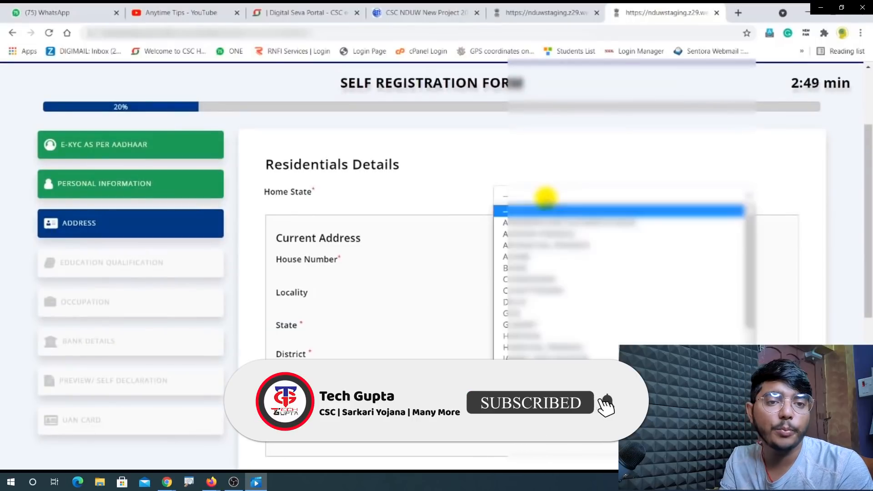
{"action": "left_click", "coordinate": [541, 370]}
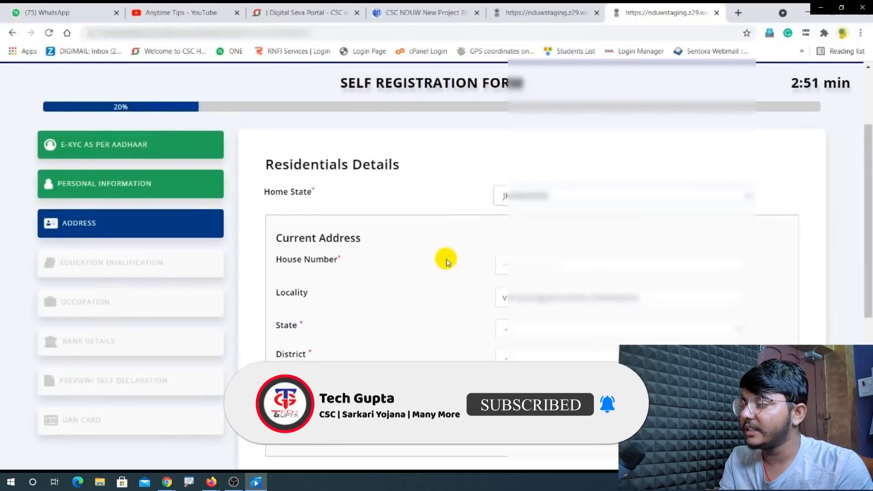
{"action": "left_click_drag", "start_coordinate": [273, 259], "coordinate": [381, 265]}
{"action": "left_click", "coordinate": [531, 264]}
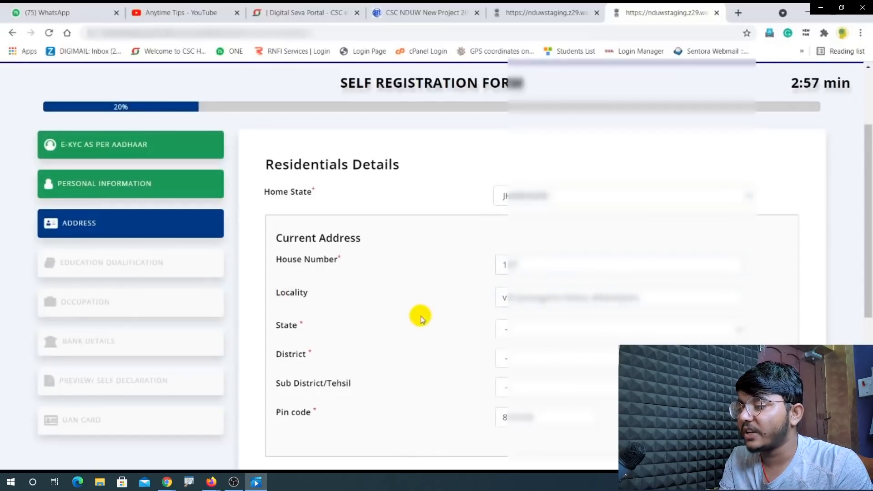
- Select the current address state, district and sub-district/tehsil
{"action": "left_click", "coordinate": [565, 331]}
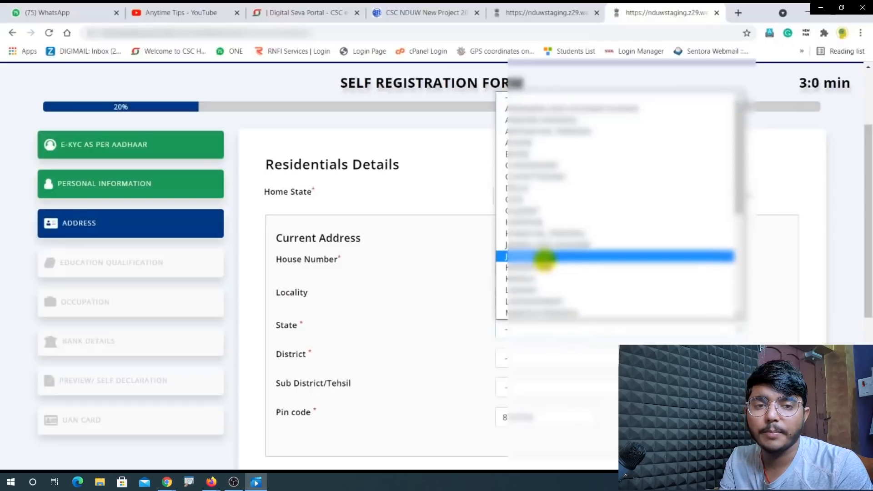
{"action": "left_click", "coordinate": [544, 257]}
{"action": "left_click", "coordinate": [549, 362]}
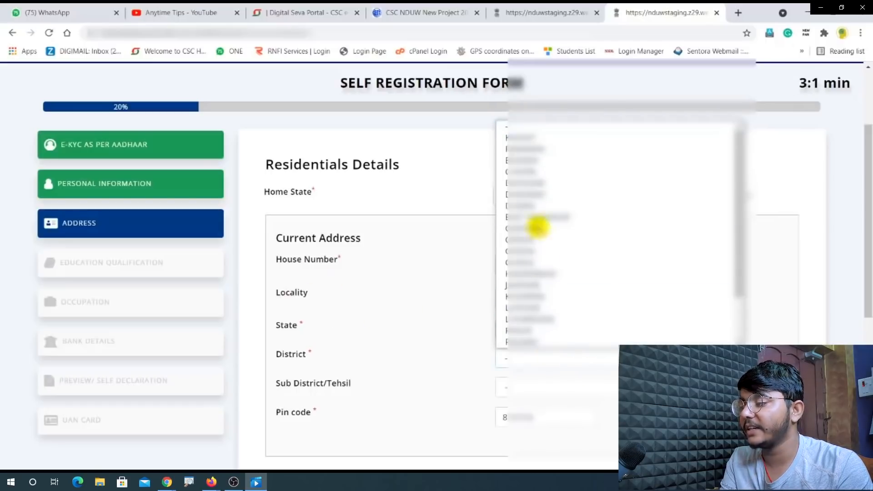
{"action": "left_click", "coordinate": [530, 201]}
{"action": "left_click", "coordinate": [534, 388]}
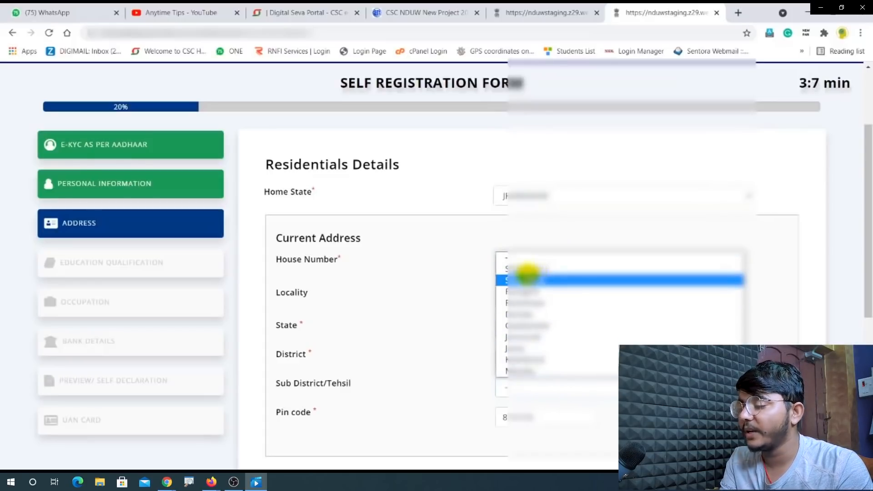
{"action": "left_click", "coordinate": [528, 272]}
{"action": "scroll", "coordinate": [570, 421], "scroll_direction": "down", "scroll_amount": 3}
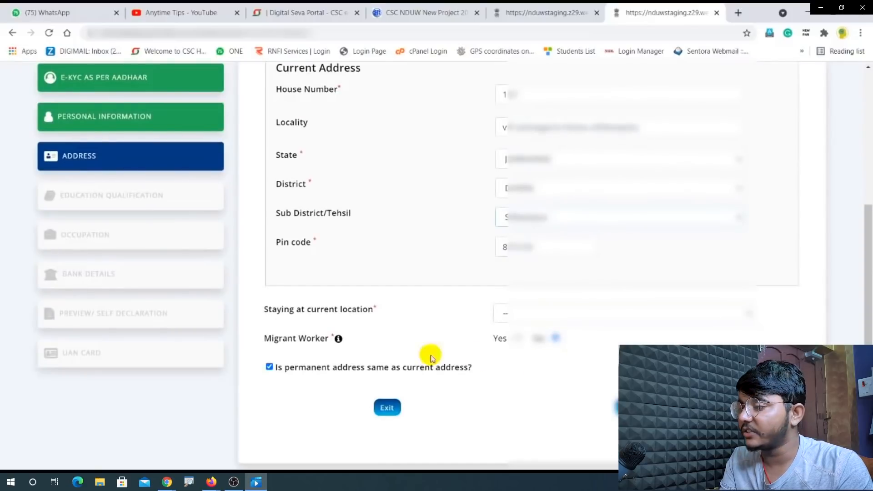
- Choose how long the worker has been staying at the current location
{"action": "left_click_drag", "start_coordinate": [272, 310], "coordinate": [378, 309]}
{"action": "left_click", "coordinate": [560, 309]}
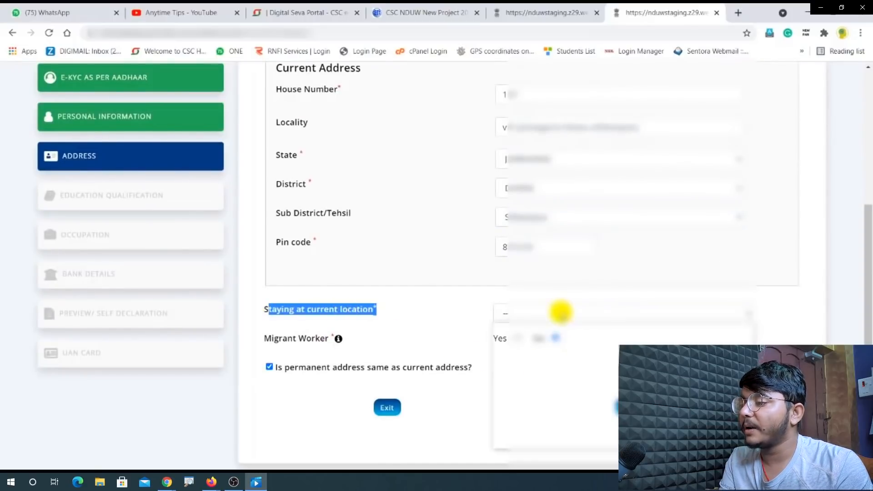
{"action": "left_click", "coordinate": [394, 315]}
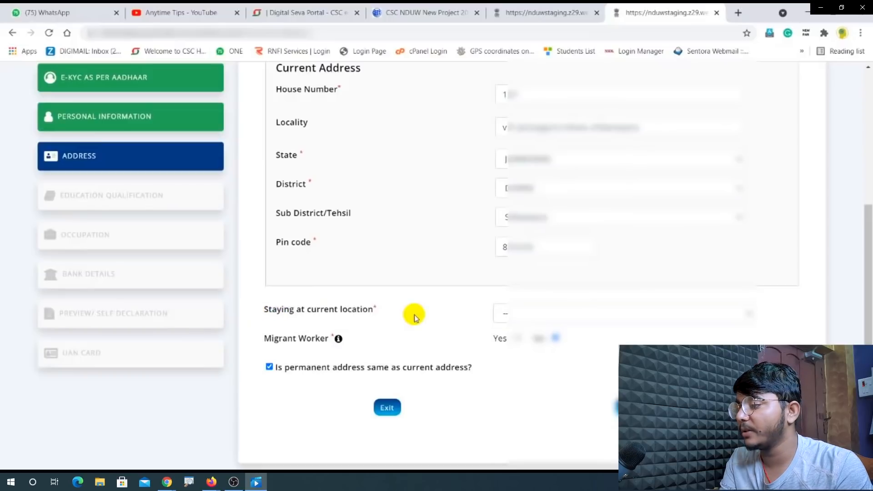
{"action": "left_click", "coordinate": [564, 312]}
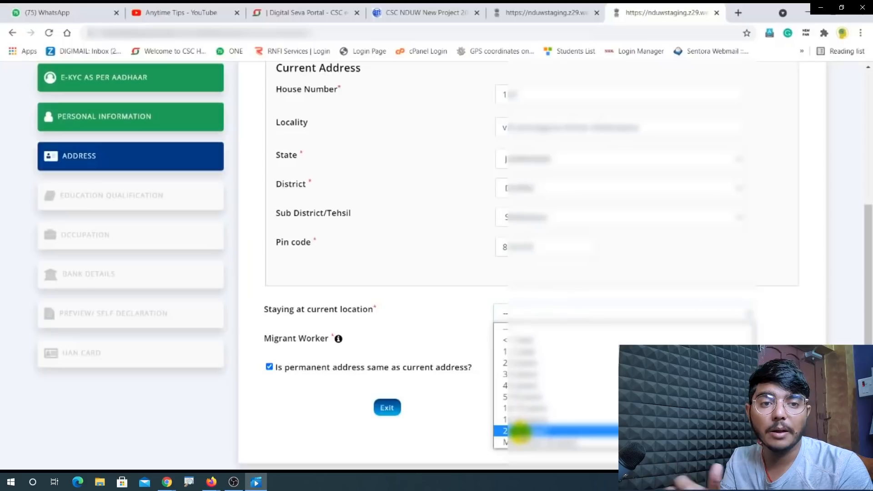
{"action": "left_click", "coordinate": [514, 431]}
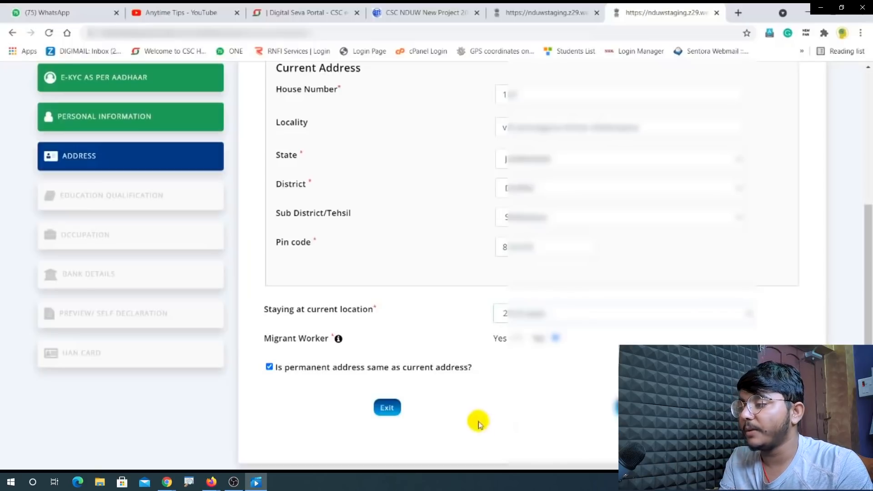
- Set Migrant Worker to No and save the address details
{"action": "left_click_drag", "start_coordinate": [274, 341], "coordinate": [309, 341]}
{"action": "left_click", "coordinate": [506, 339]}
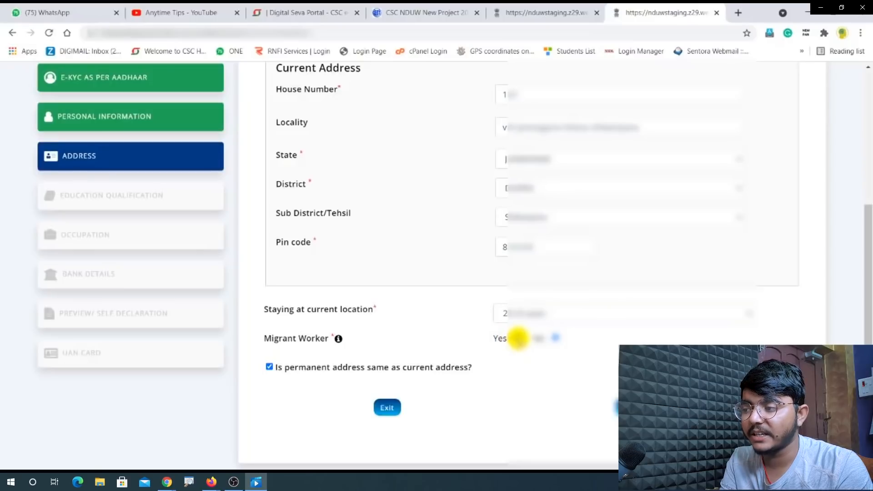
{"action": "left_click", "coordinate": [519, 338]}
{"action": "scroll", "coordinate": [531, 380], "scroll_direction": "down", "scroll_amount": 3}
{"action": "left_click", "coordinate": [534, 249]}
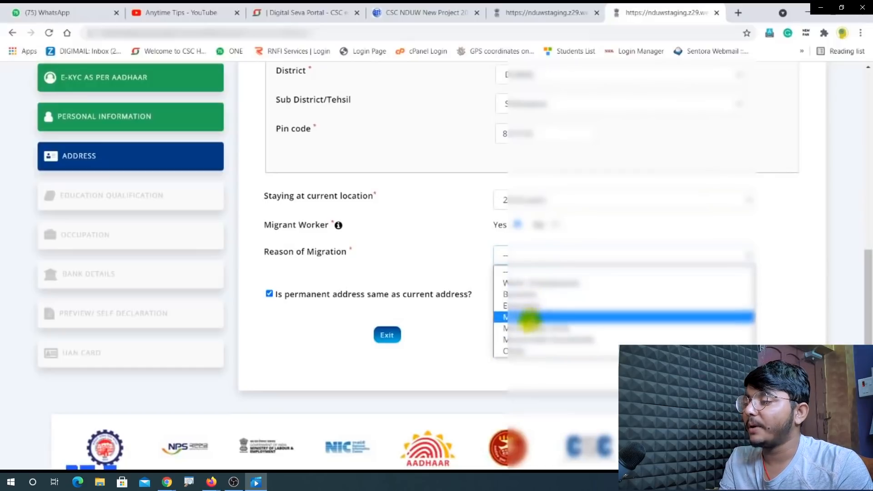
{"action": "left_click", "coordinate": [554, 225]}
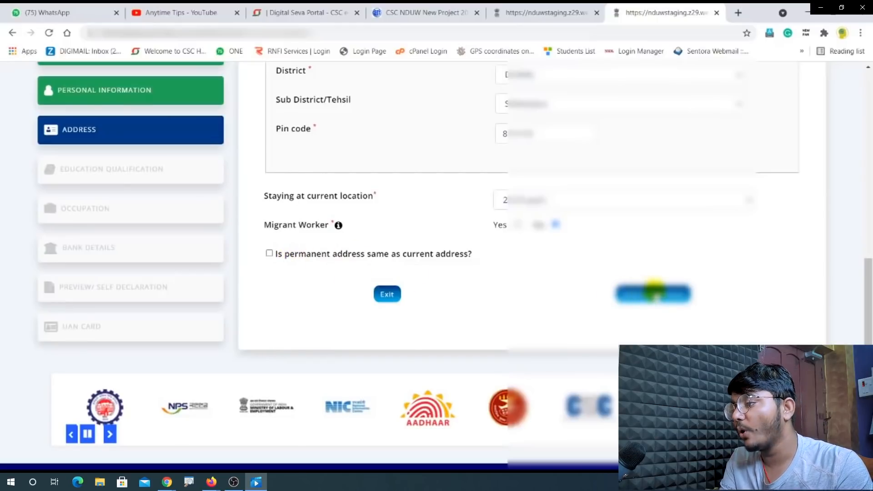
{"action": "left_click", "coordinate": [654, 293]}
- Pick the education qualification and the second monthly income slab, then save and continue
{"action": "scroll", "coordinate": [435, 323], "scroll_direction": "down", "scroll_amount": 1}
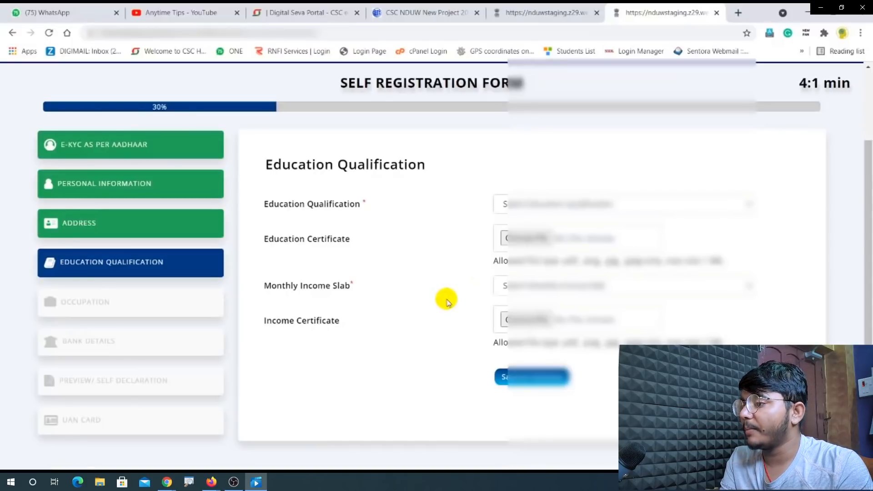
{"action": "left_click", "coordinate": [580, 203]}
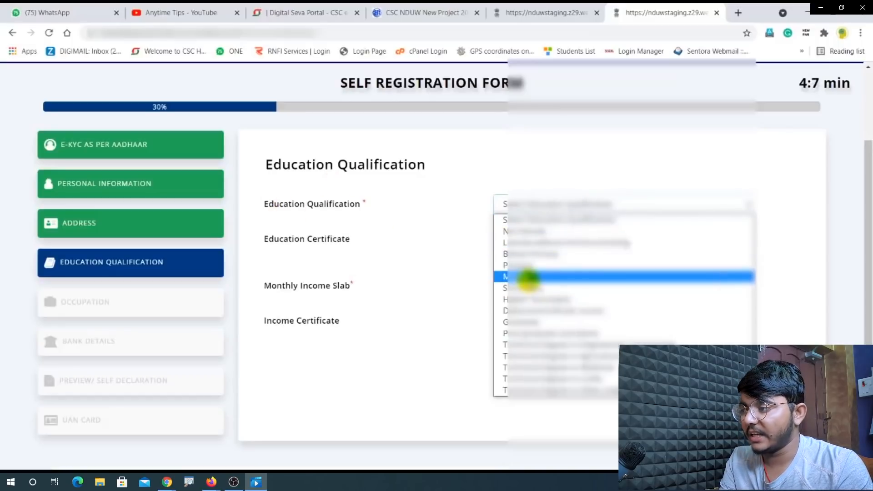
{"action": "left_click", "coordinate": [527, 276]}
{"action": "left_click_drag", "start_coordinate": [277, 286], "coordinate": [353, 286]}
{"action": "left_click", "coordinate": [554, 291]}
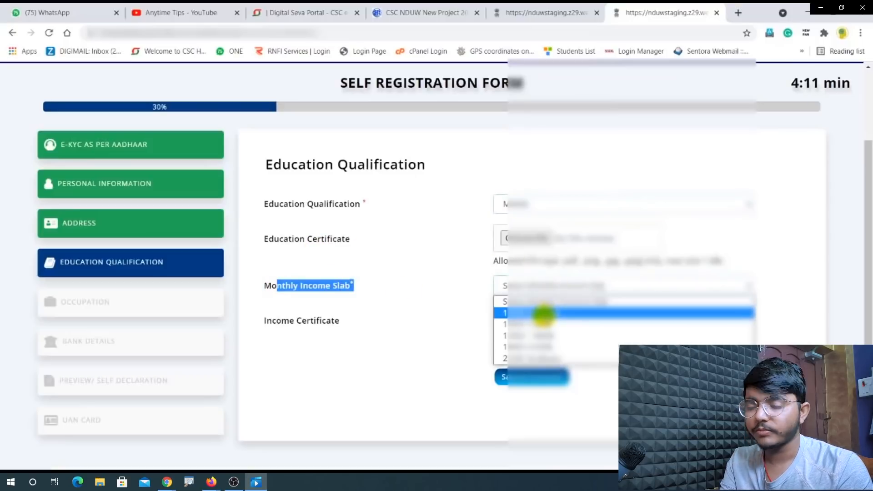
{"action": "left_click", "coordinate": [543, 314]}
{"action": "left_click", "coordinate": [299, 331]}
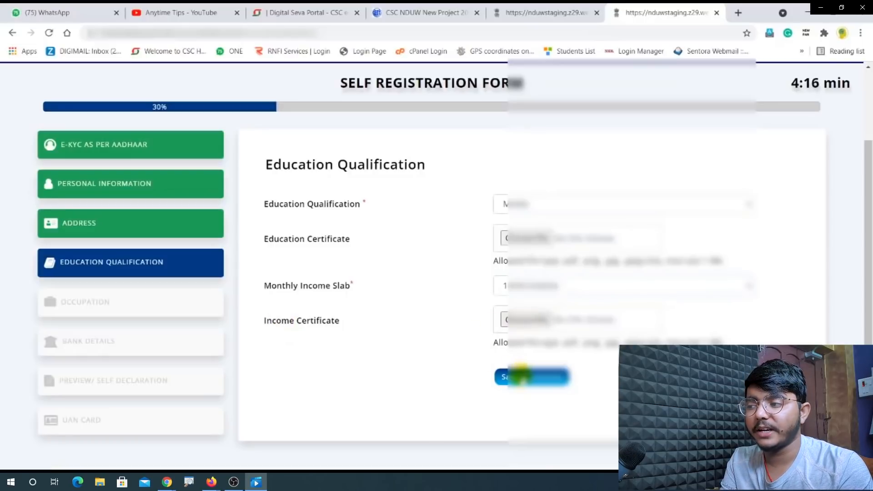
{"action": "left_click", "coordinate": [521, 376]}
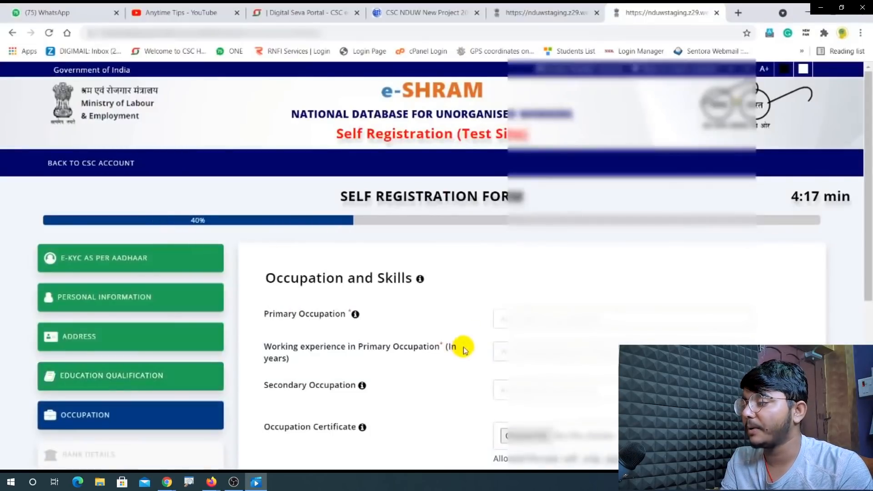
{"action": "scroll", "coordinate": [461, 350], "scroll_direction": "down", "scroll_amount": 1}
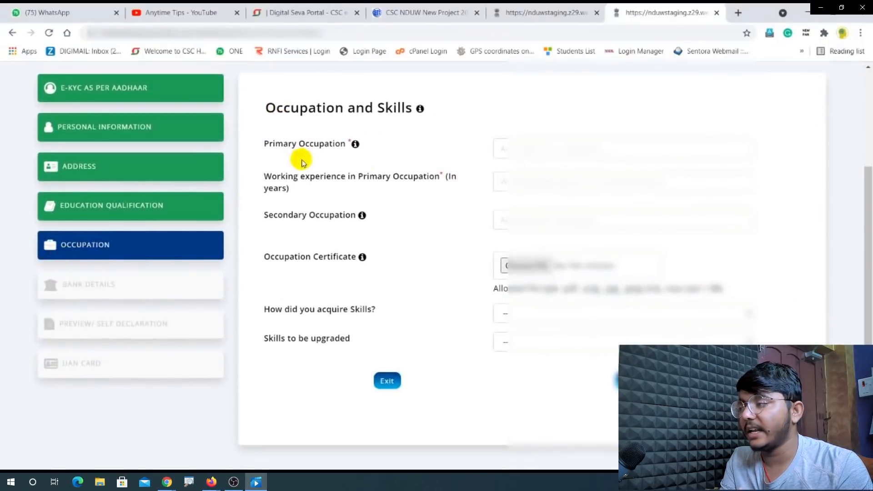
{"action": "left_click_drag", "start_coordinate": [264, 147], "coordinate": [325, 145]}
{"action": "left_click", "coordinate": [481, 147]}
{"action": "left_click", "coordinate": [524, 148]}
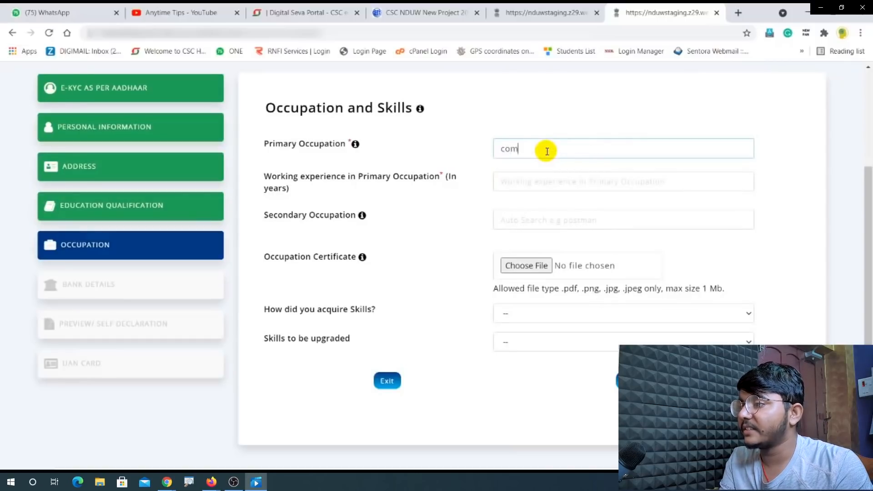
{"action": "type", "text": "ter"}
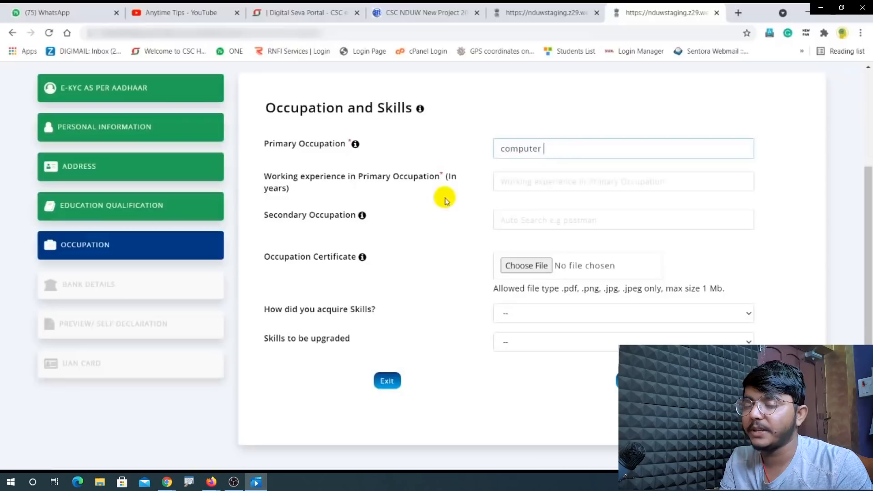
{"action": "left_click_drag", "start_coordinate": [555, 150], "coordinate": [482, 153]}
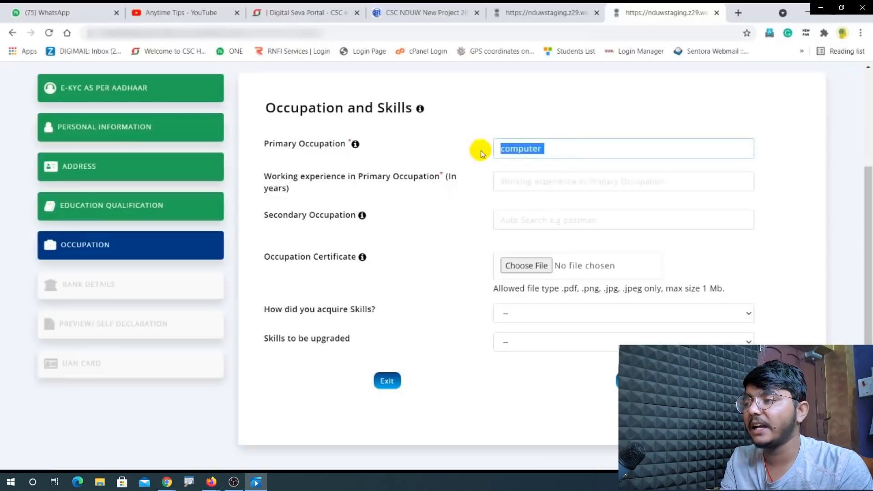
{"action": "key", "text": "BackSpace"}
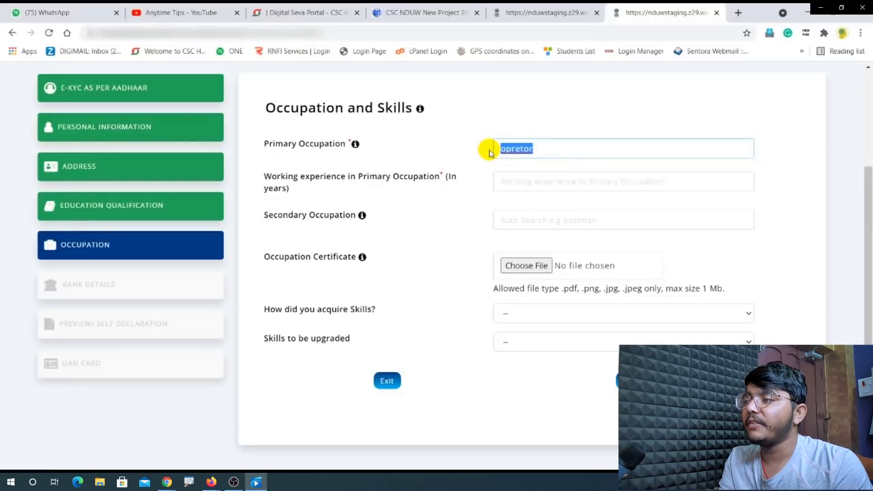
{"action": "key", "text": "BackSpace"}
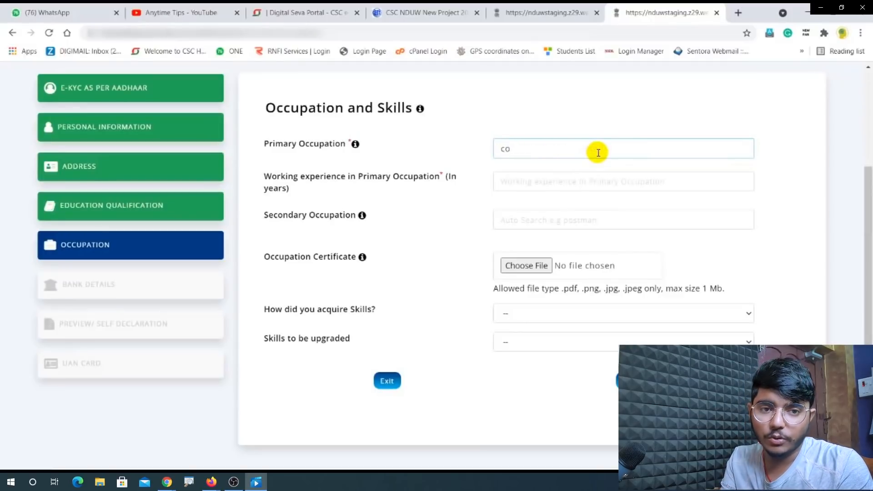
{"action": "left_click_drag", "start_coordinate": [598, 153], "coordinate": [497, 154]}
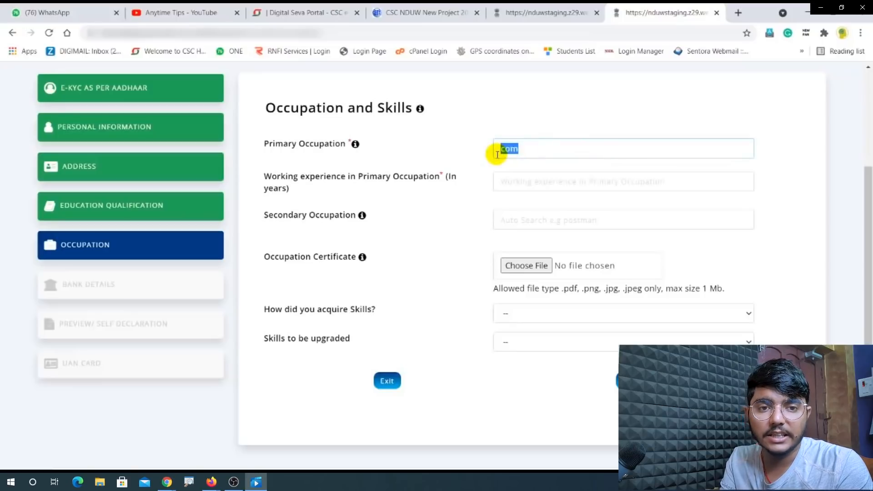
{"action": "key", "text": "BackSpace"}
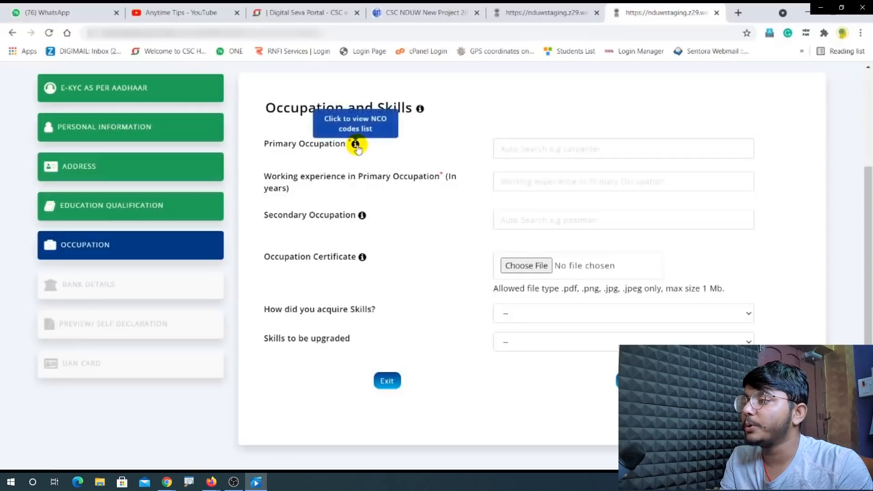
- Find Door-to-Door Salespersons in NCO-codes4.pdf and select code 5243 for Primary Occupation
{"action": "triple_click", "coordinate": [356, 142]}
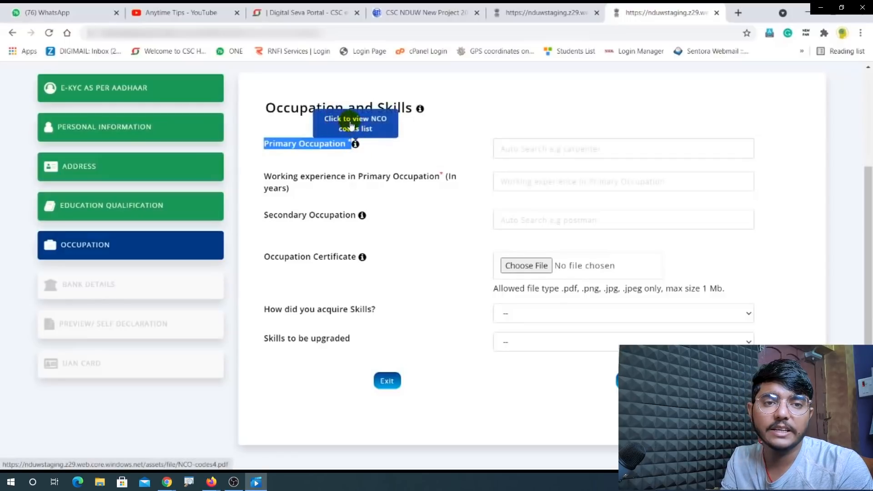
{"action": "left_click", "coordinate": [354, 125]}
{"action": "left_click", "coordinate": [563, 11]}
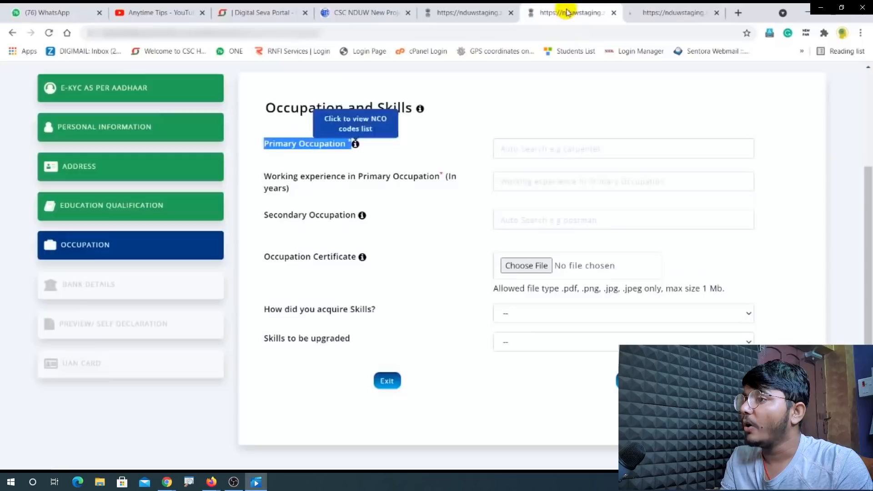
{"action": "left_click", "coordinate": [379, 145]}
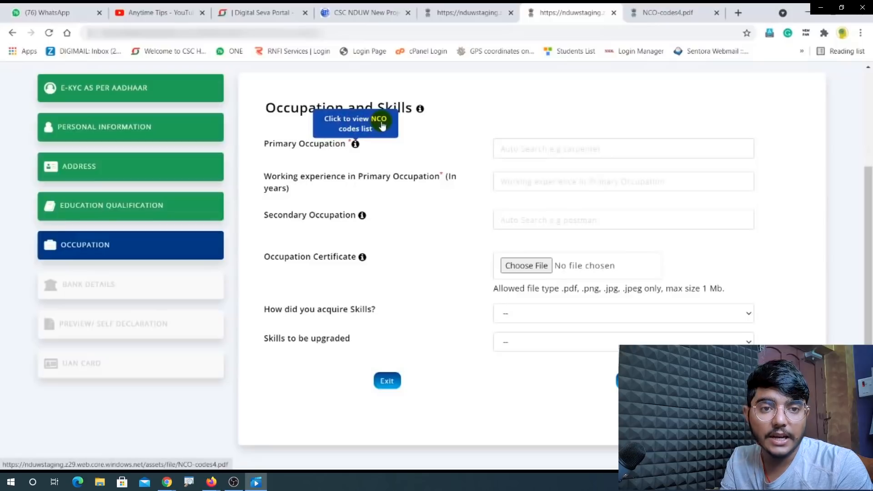
{"action": "left_click", "coordinate": [659, 9]}
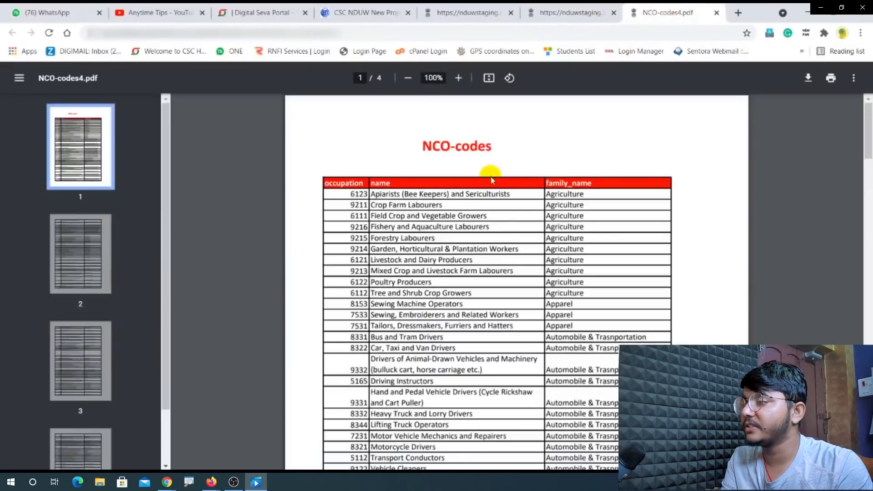
{"action": "scroll", "coordinate": [491, 180], "scroll_direction": "down", "scroll_amount": 10}
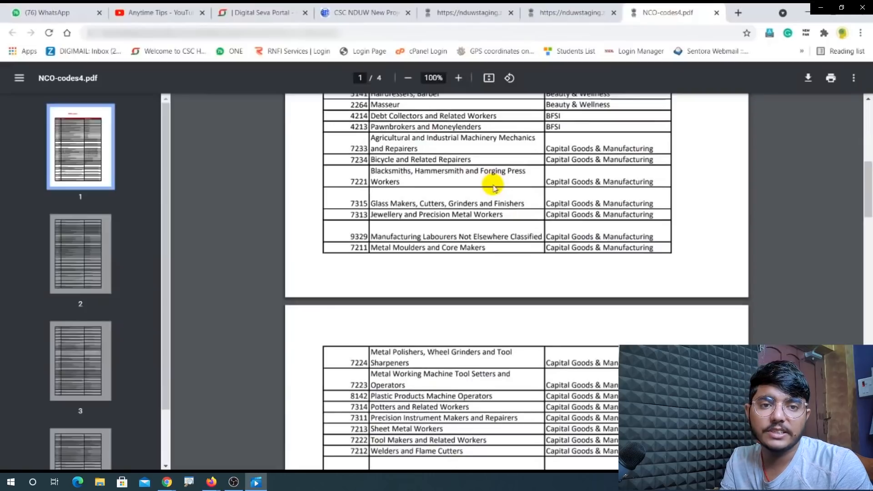
{"action": "scroll", "coordinate": [494, 190], "scroll_direction": "down", "scroll_amount": 18}
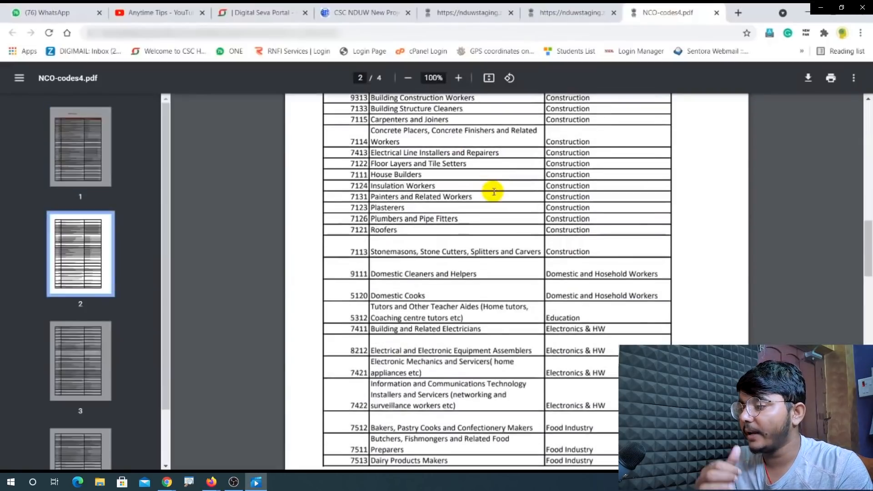
{"action": "scroll", "coordinate": [493, 192], "scroll_direction": "down", "scroll_amount": 4}
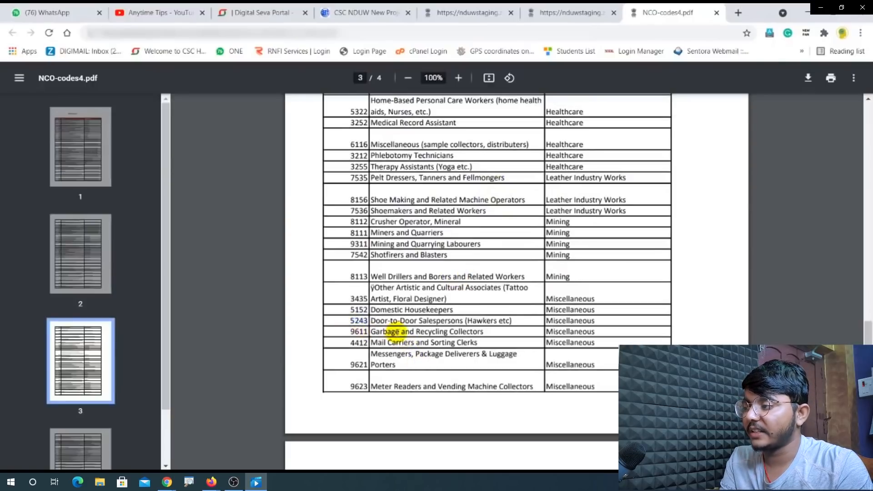
{"action": "double_click", "coordinate": [386, 321]}
{"action": "key", "text": "ctrl+c"}
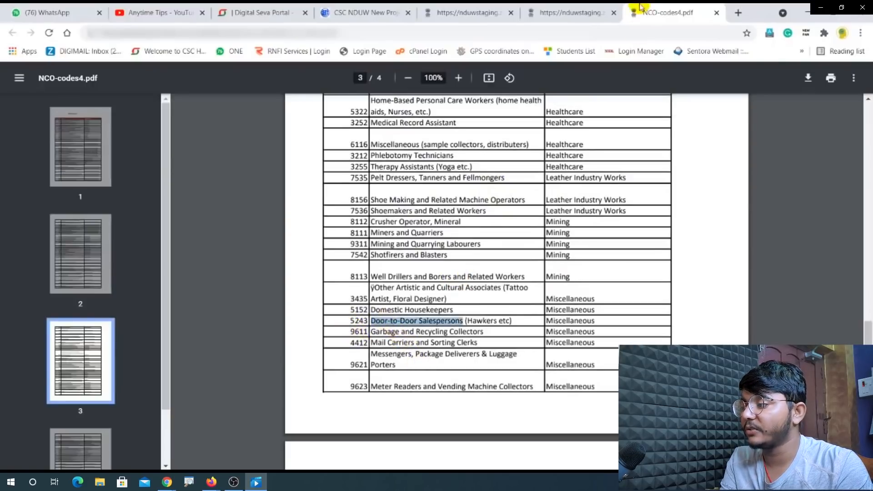
{"action": "left_click", "coordinate": [559, 12]}
{"action": "left_click_drag", "start_coordinate": [526, 150], "coordinate": [485, 154]}
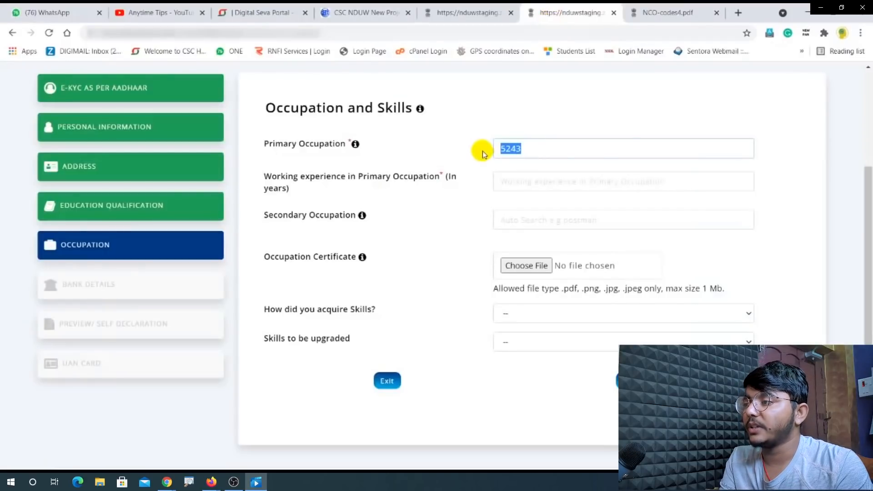
- Set Primary Occupation to Door-to-Door Salespersons (Hawkers etc) from the suggestions
{"action": "key", "text": "ctrl+v"}
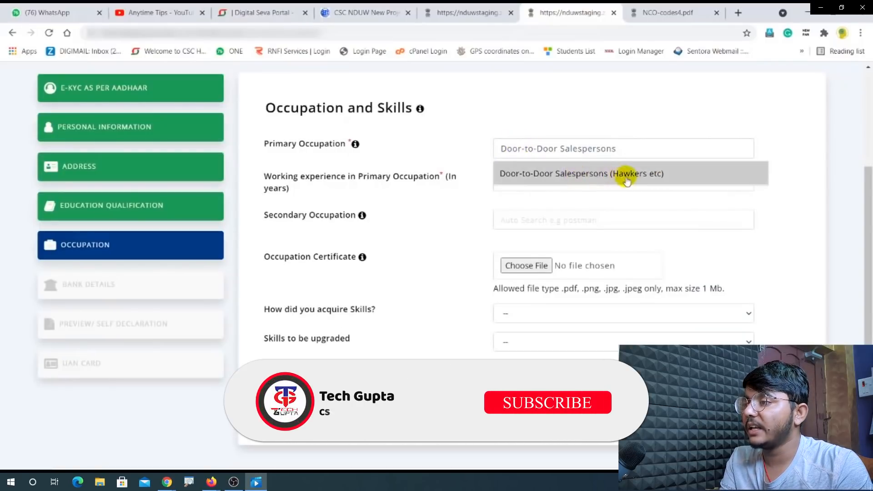
{"action": "left_click", "coordinate": [550, 178]}
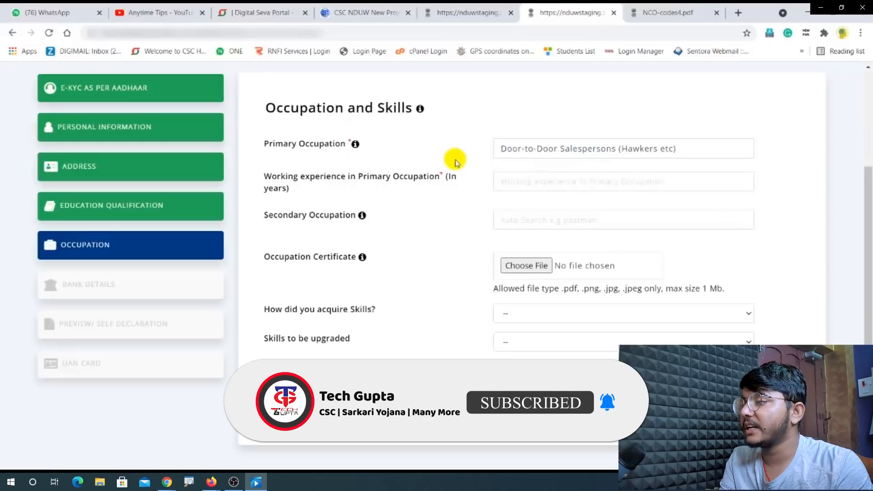
{"action": "left_click_drag", "start_coordinate": [267, 176], "coordinate": [364, 183]}
{"action": "left_click", "coordinate": [449, 202]}
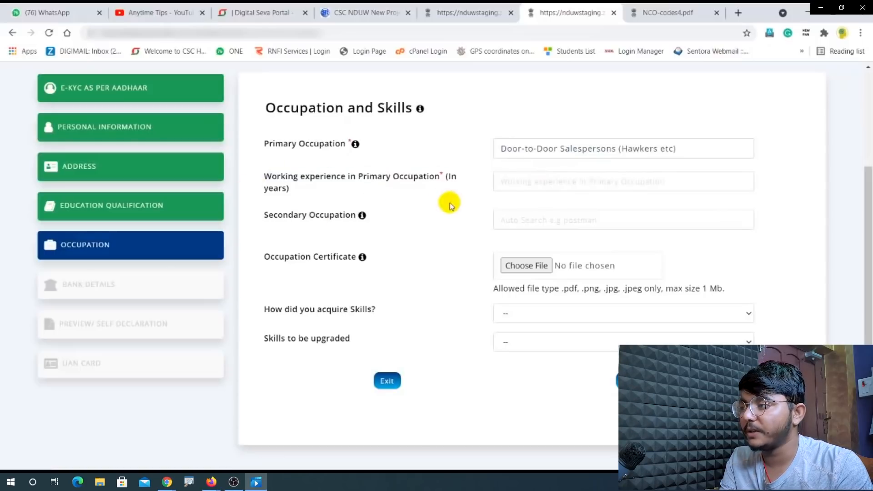
- Enter 2 years of working experience and check the skills-acquired list without choosing
{"action": "left_click", "coordinate": [546, 182]}
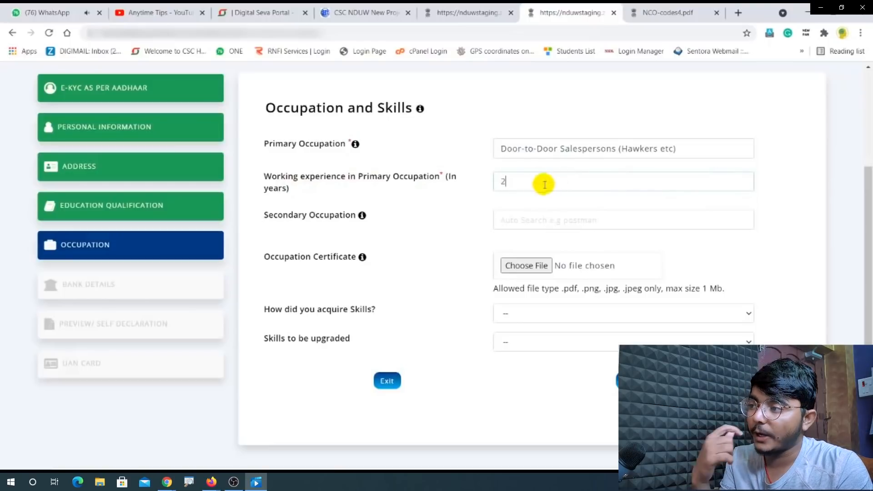
{"action": "left_click_drag", "start_coordinate": [268, 217], "coordinate": [325, 220]}
{"action": "left_click", "coordinate": [405, 249]}
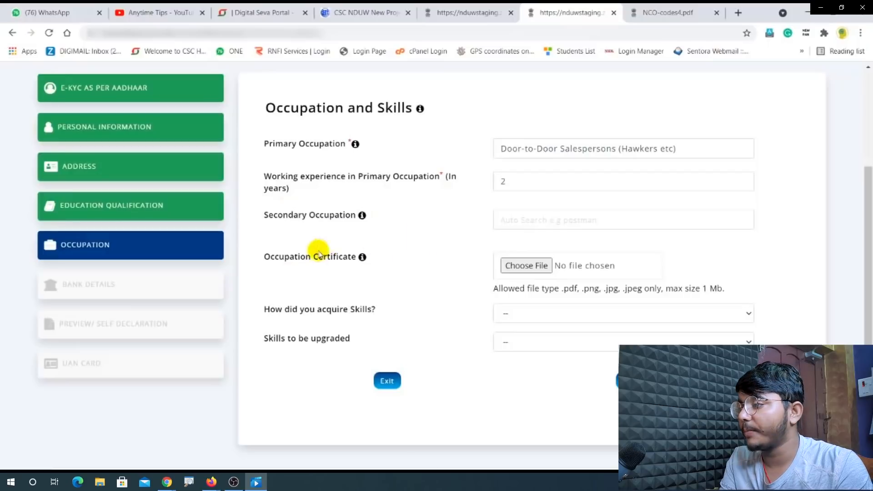
{"action": "scroll", "coordinate": [409, 269], "scroll_direction": "down", "scroll_amount": 3}
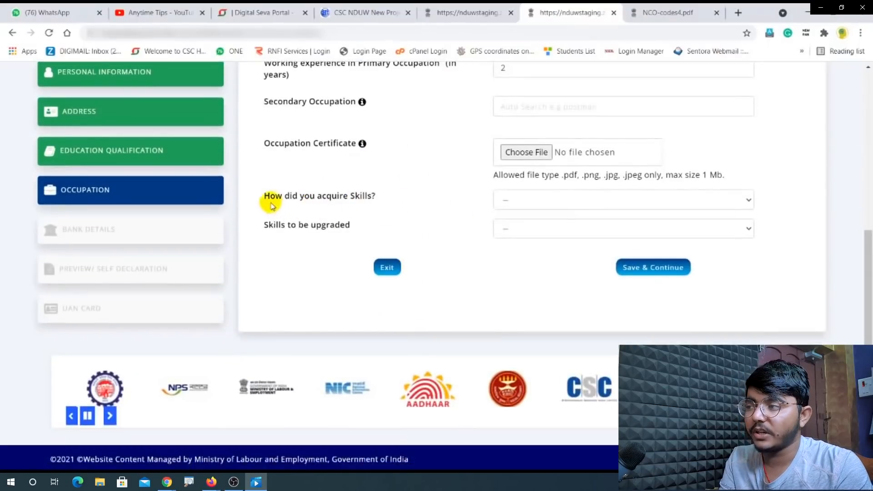
{"action": "left_click", "coordinate": [522, 200]}
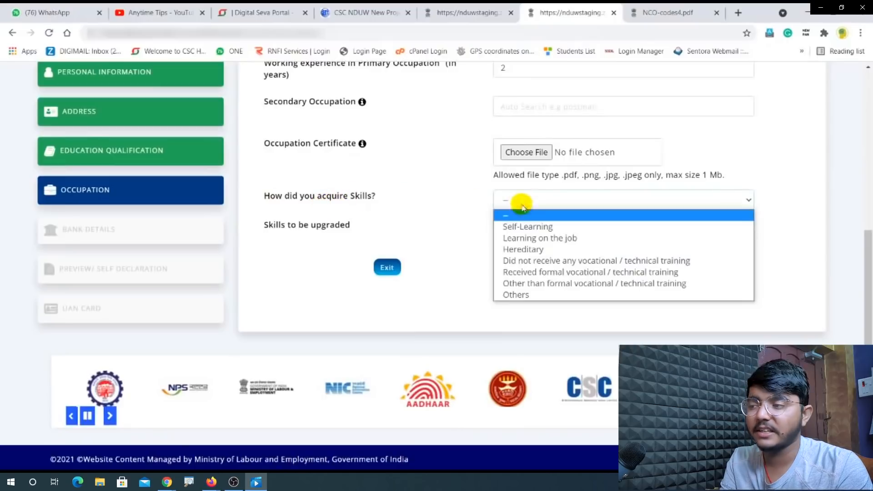
{"action": "left_click", "coordinate": [423, 248]}
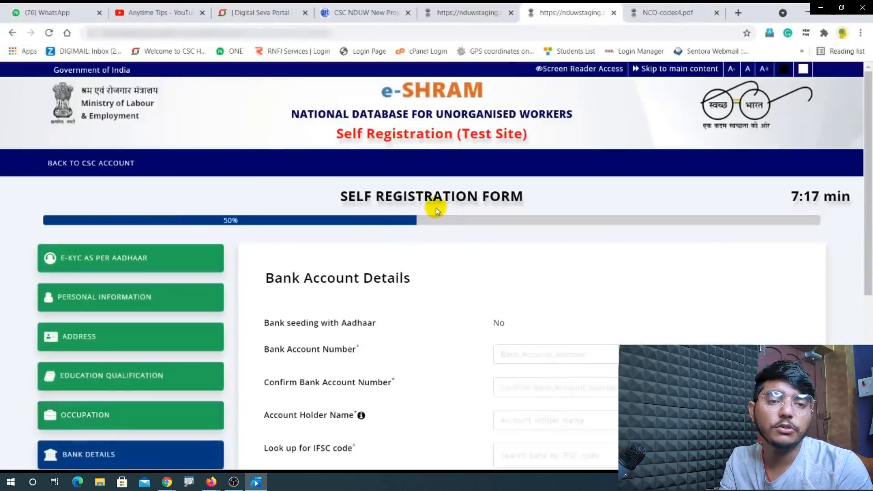
- Review the bank account seeding with Aadhaar note on Bank Account Details
{"action": "scroll", "coordinate": [503, 236], "scroll_direction": "down", "scroll_amount": 3}
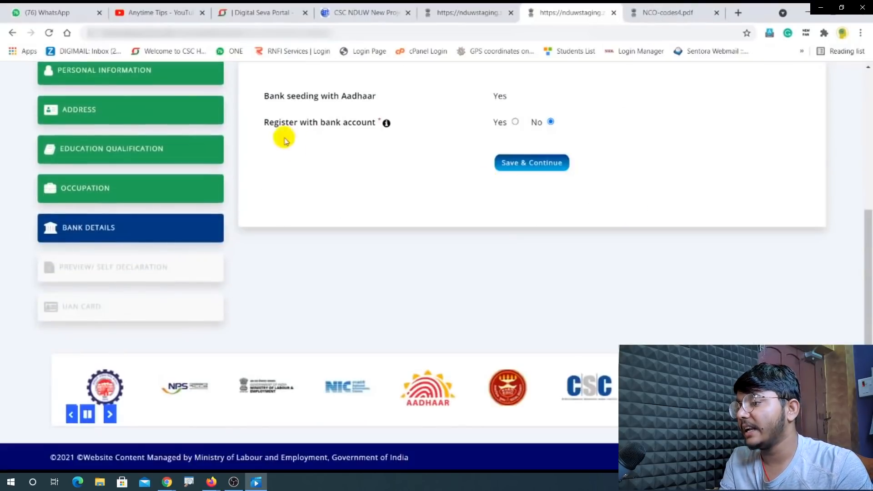
{"action": "scroll", "coordinate": [284, 138], "scroll_direction": "up", "scroll_amount": 4}
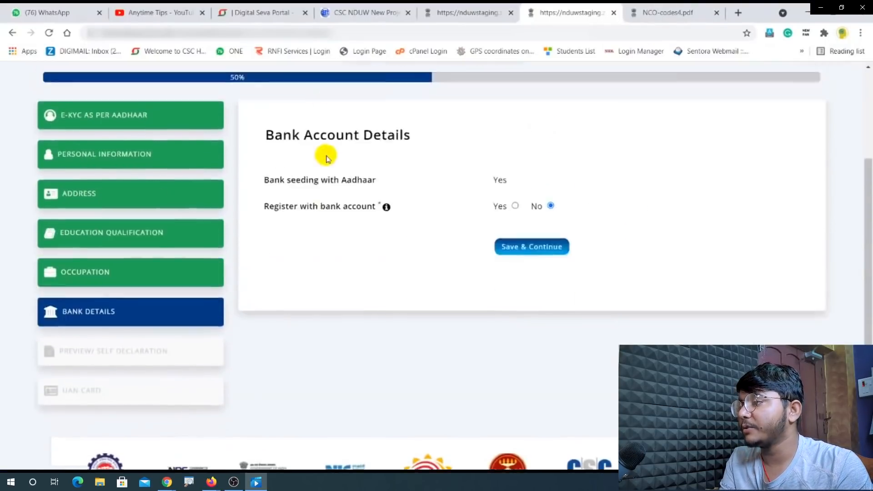
{"action": "left_click_drag", "start_coordinate": [273, 221], "coordinate": [415, 226]}
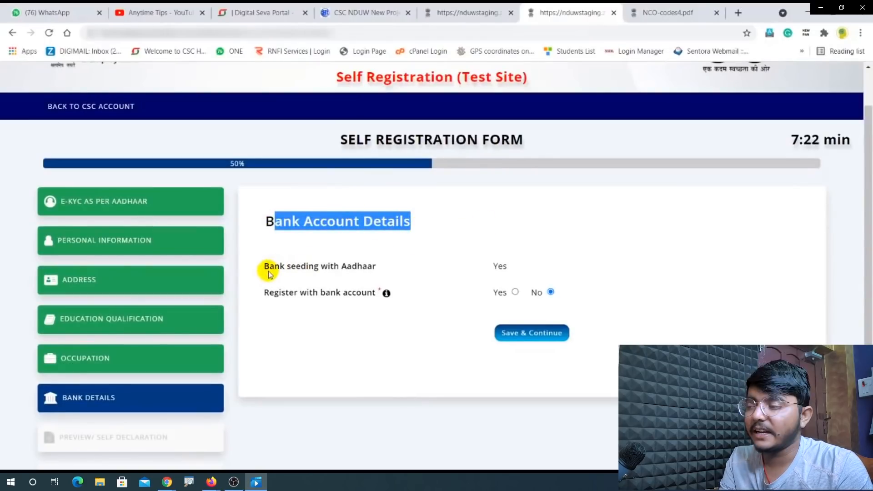
{"action": "left_click_drag", "start_coordinate": [268, 271], "coordinate": [447, 263]}
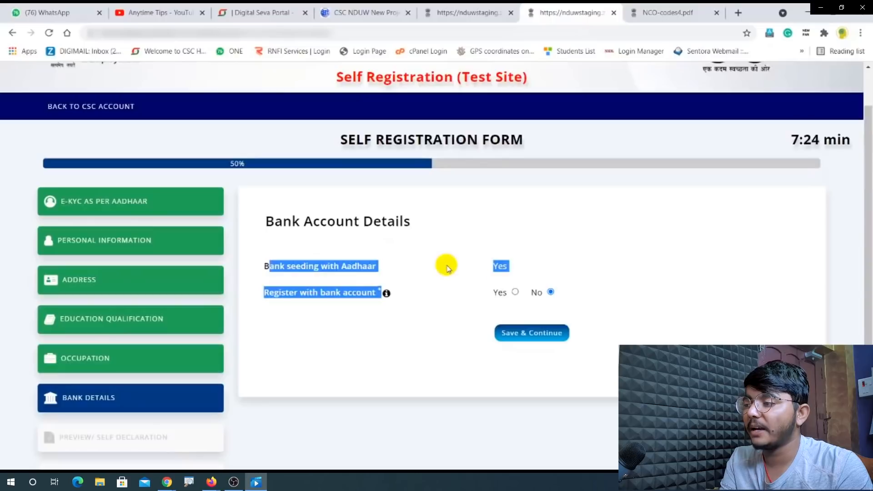
{"action": "left_click", "coordinate": [455, 291]}
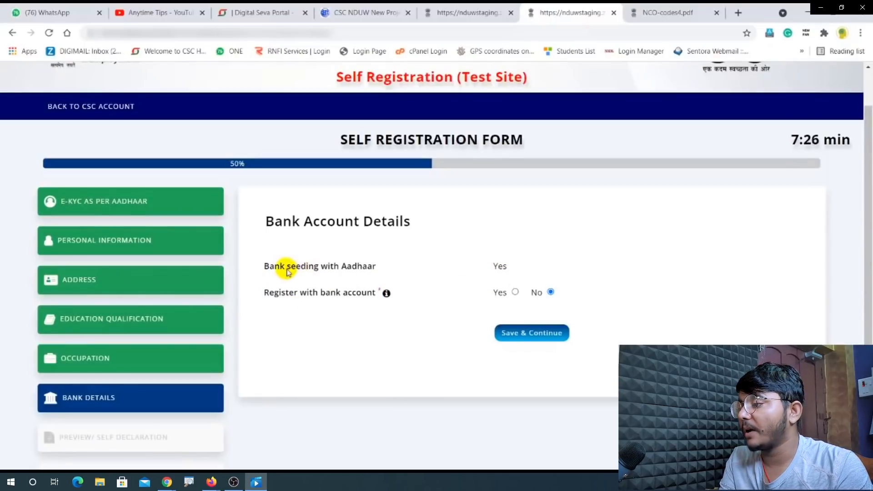
{"action": "left_click_drag", "start_coordinate": [286, 268], "coordinate": [421, 271]}
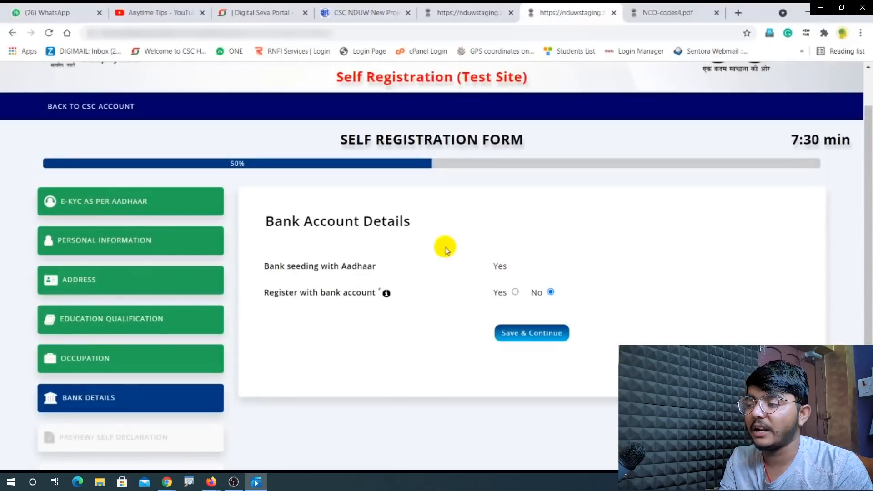
- Set 'Register with bank account' to No and save the bank details
{"action": "left_click", "coordinate": [516, 293]}
{"action": "scroll", "coordinate": [446, 318], "scroll_direction": "down", "scroll_amount": 3}
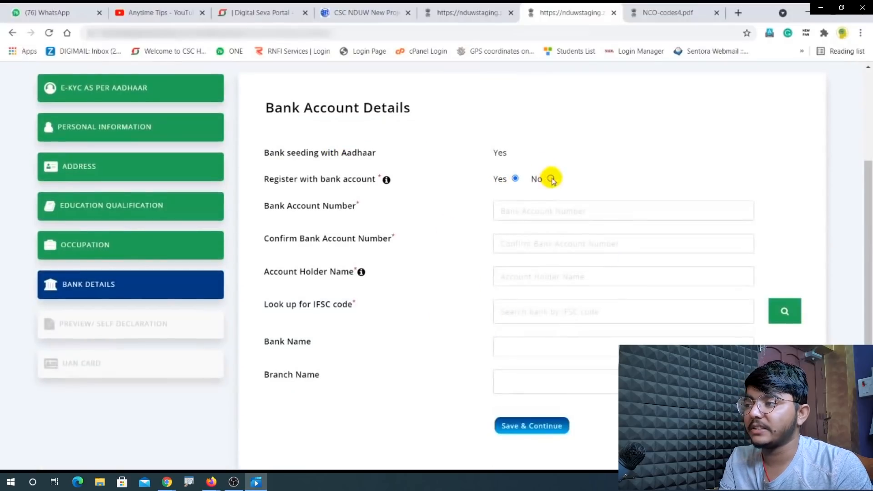
{"action": "left_click", "coordinate": [551, 179]}
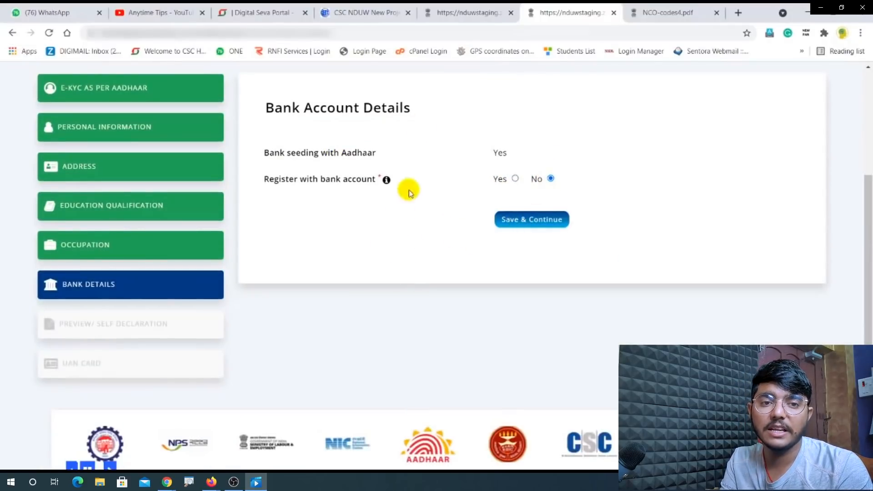
{"action": "left_click", "coordinate": [533, 220]}
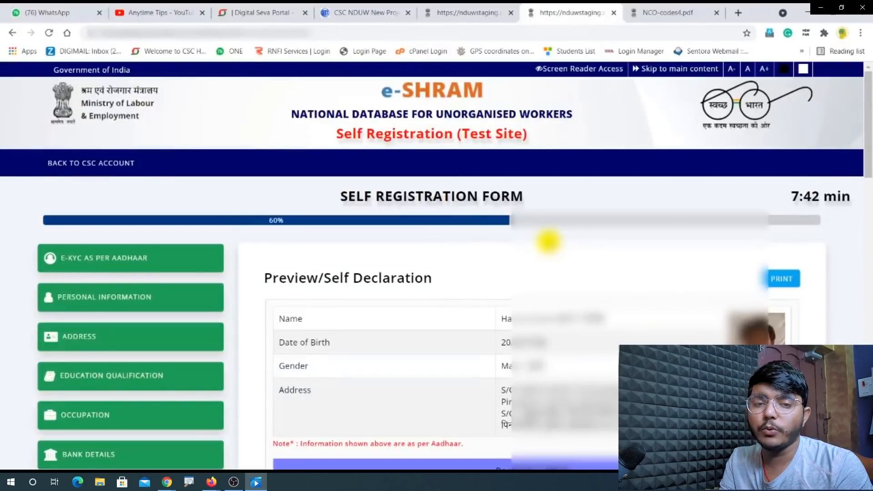
{"action": "scroll", "coordinate": [533, 255], "scroll_direction": "down", "scroll_amount": 3}
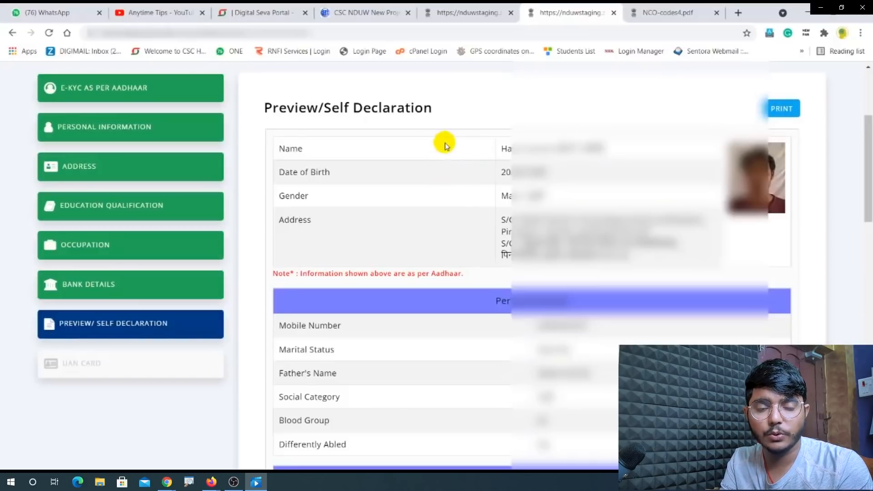
{"action": "scroll", "coordinate": [522, 214], "scroll_direction": "down", "scroll_amount": 6}
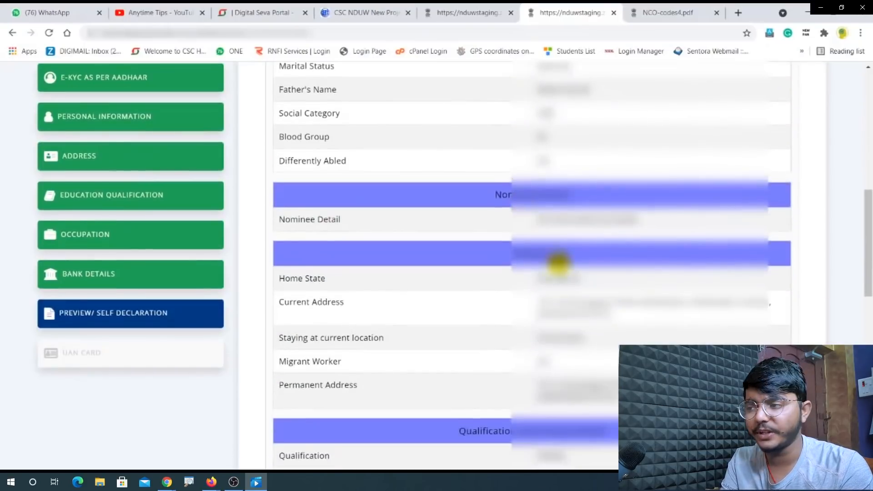
{"action": "scroll", "coordinate": [559, 263], "scroll_direction": "up", "scroll_amount": 10}
{"action": "left_click_drag", "start_coordinate": [272, 277], "coordinate": [479, 276]}
{"action": "left_click", "coordinate": [294, 275]}
{"action": "left_click_drag", "start_coordinate": [297, 276], "coordinate": [503, 277]}
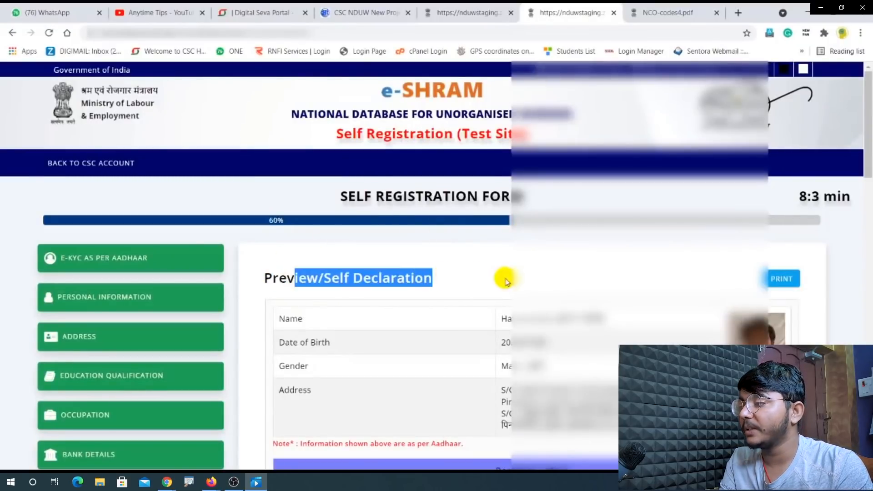
{"action": "left_click", "coordinate": [531, 276]}
{"action": "scroll", "coordinate": [527, 287], "scroll_direction": "down", "scroll_amount": 15}
{"action": "scroll", "coordinate": [520, 296], "scroll_direction": "down", "scroll_amount": 3}
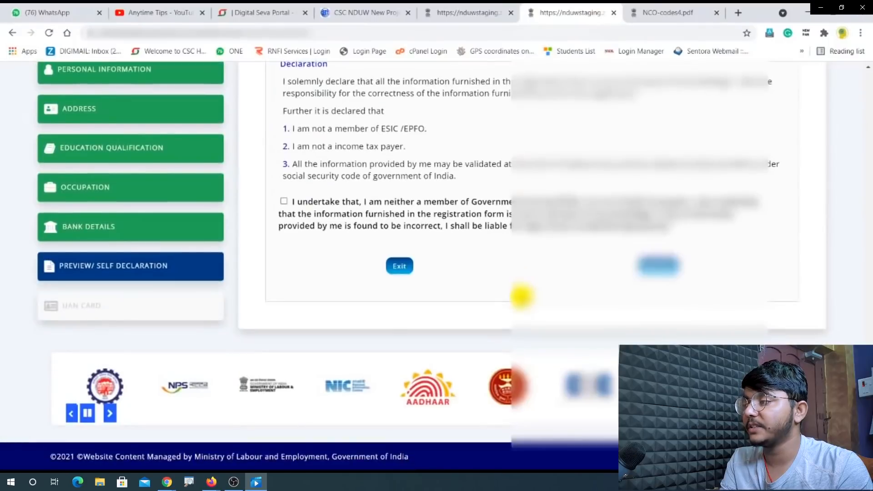
{"action": "scroll", "coordinate": [516, 286], "scroll_direction": "up", "scroll_amount": 18}
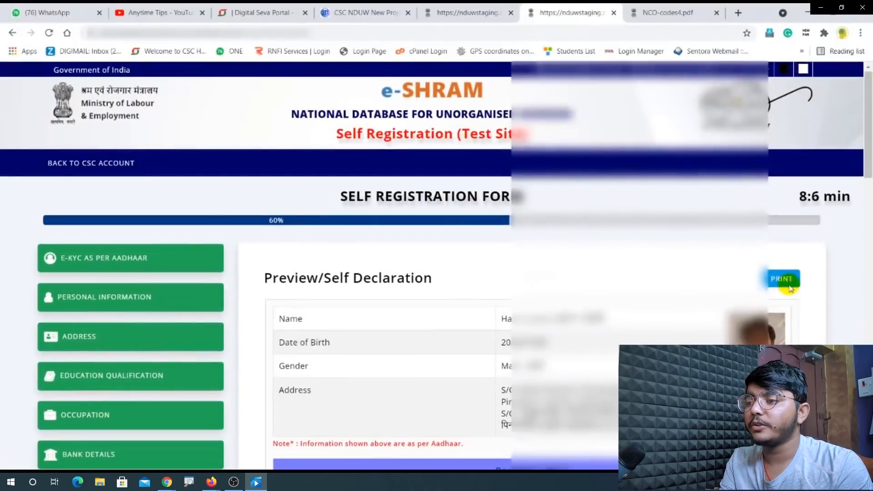
- Print the registration preview and choose to save it as a PDF
{"action": "left_click", "coordinate": [782, 279]}
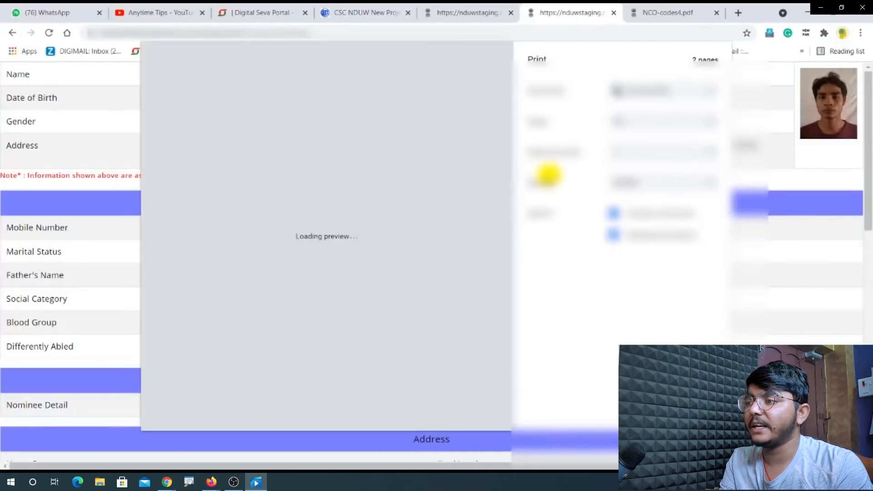
{"action": "scroll", "coordinate": [382, 214], "scroll_direction": "down", "scroll_amount": 8}
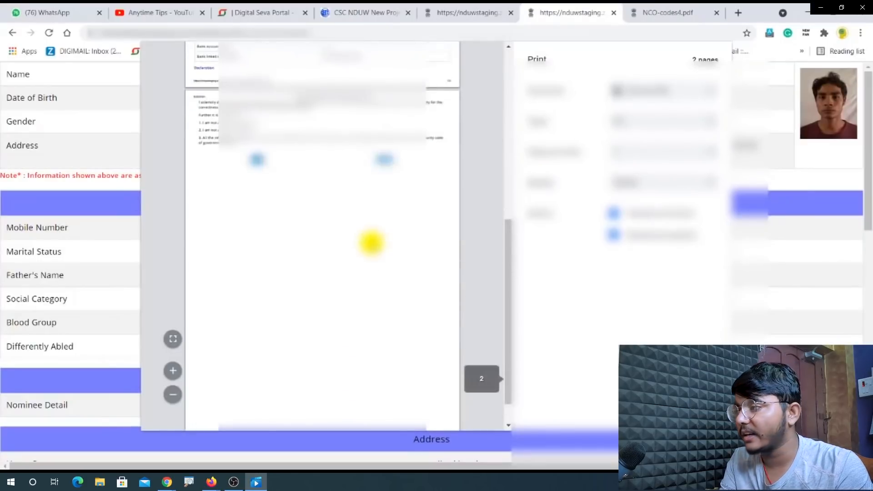
{"action": "scroll", "coordinate": [346, 223], "scroll_direction": "up", "scroll_amount": 8}
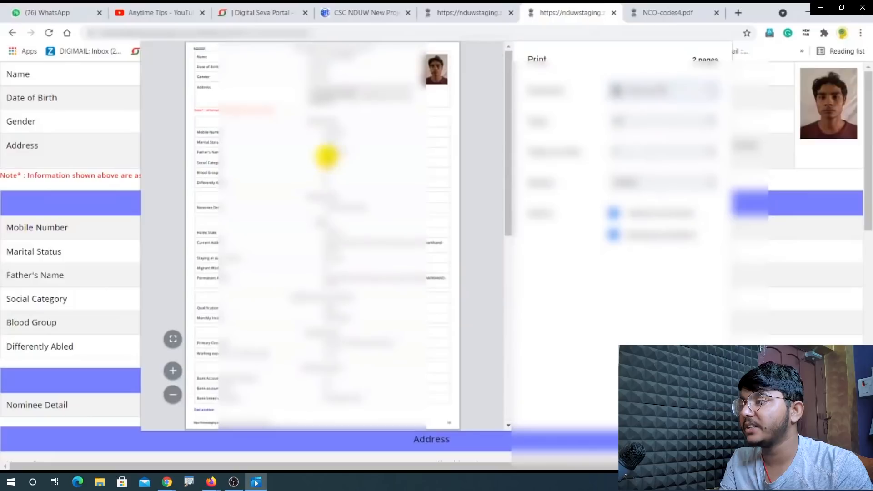
{"action": "left_click", "coordinate": [650, 413]}
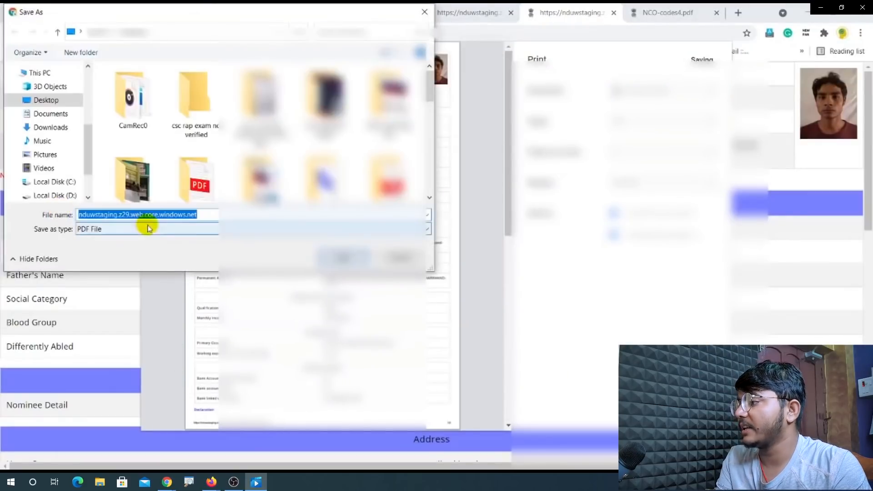
- Shorten the PDF file name to 'nduwstagin' and save it
{"action": "left_click", "coordinate": [132, 217]}
{"action": "left_click_drag", "start_coordinate": [113, 215], "coordinate": [207, 215]}
{"action": "key", "text": "BackSpace"}
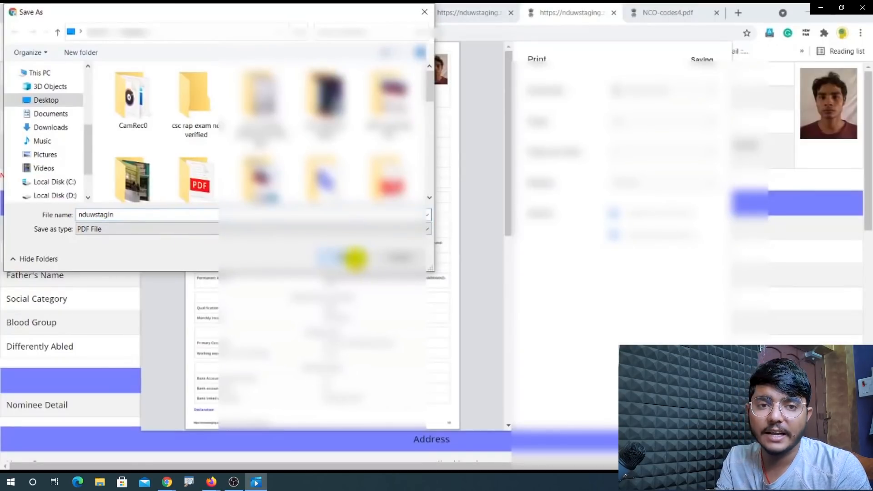
{"action": "left_click", "coordinate": [355, 258]}
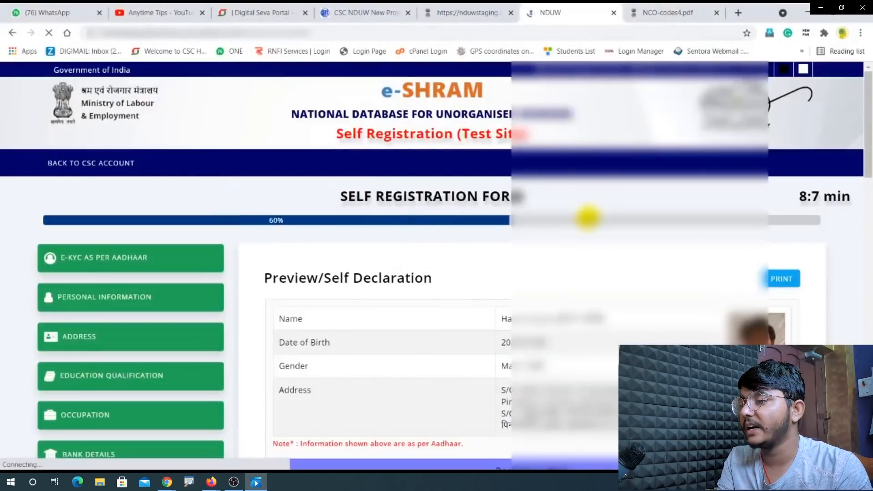
- Accept the undertaking declaration, then enter the received OTP and verify it
{"action": "scroll", "coordinate": [588, 224], "scroll_direction": "down", "scroll_amount": 10}
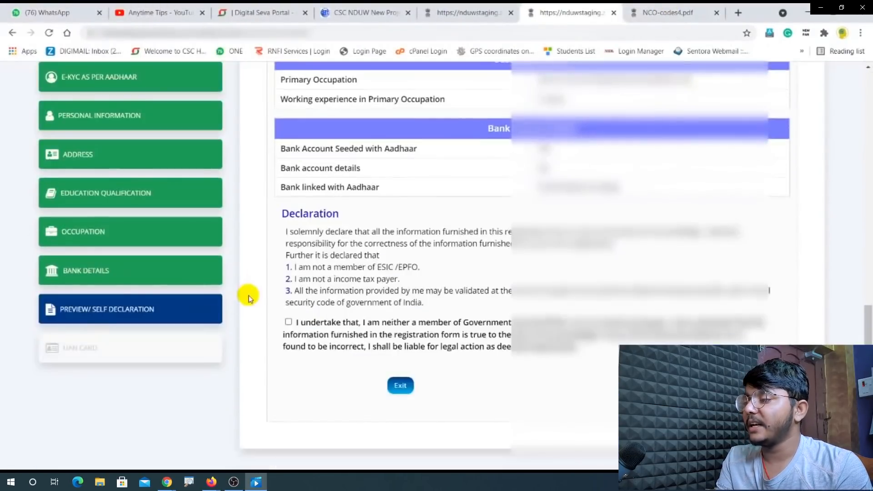
{"action": "scroll", "coordinate": [248, 297], "scroll_direction": "down", "scroll_amount": 3}
{"action": "left_click", "coordinate": [288, 203]}
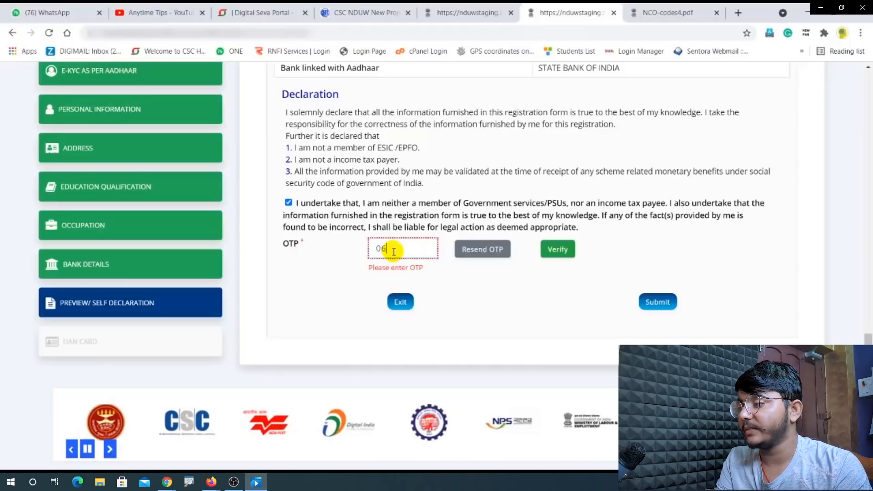
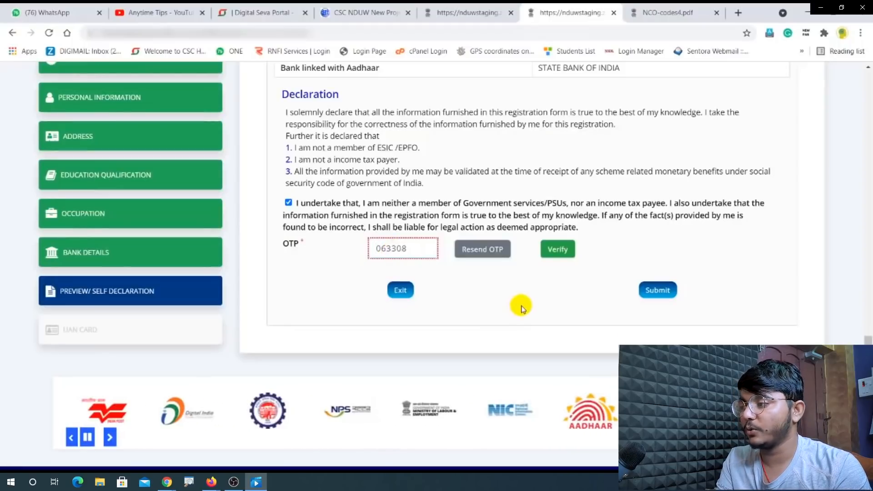
{"action": "left_click", "coordinate": [558, 250]}
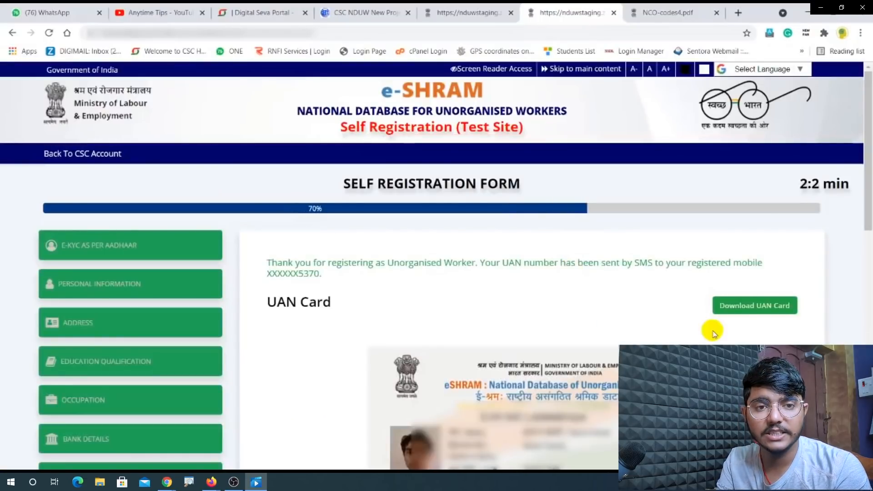
{"action": "scroll", "coordinate": [612, 308], "scroll_direction": "down", "scroll_amount": 5}
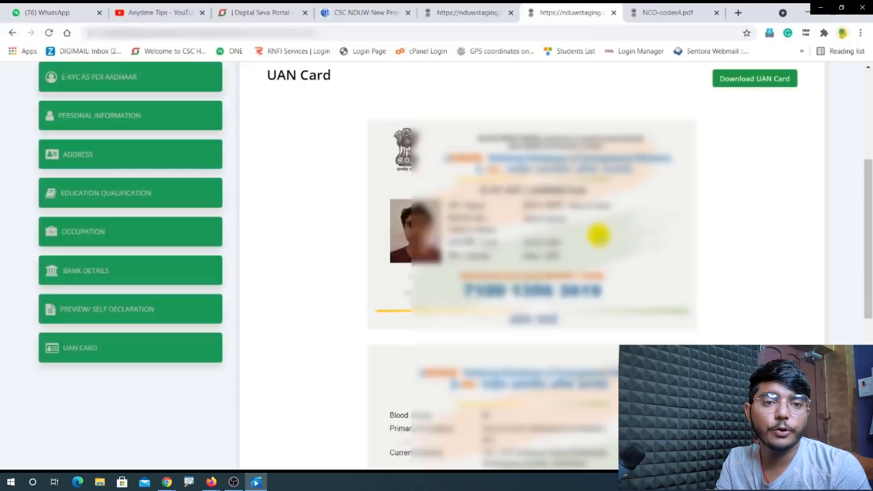
{"action": "scroll", "coordinate": [598, 237], "scroll_direction": "down", "scroll_amount": 2}
{"action": "scroll", "coordinate": [599, 237], "scroll_direction": "down", "scroll_amount": 2}
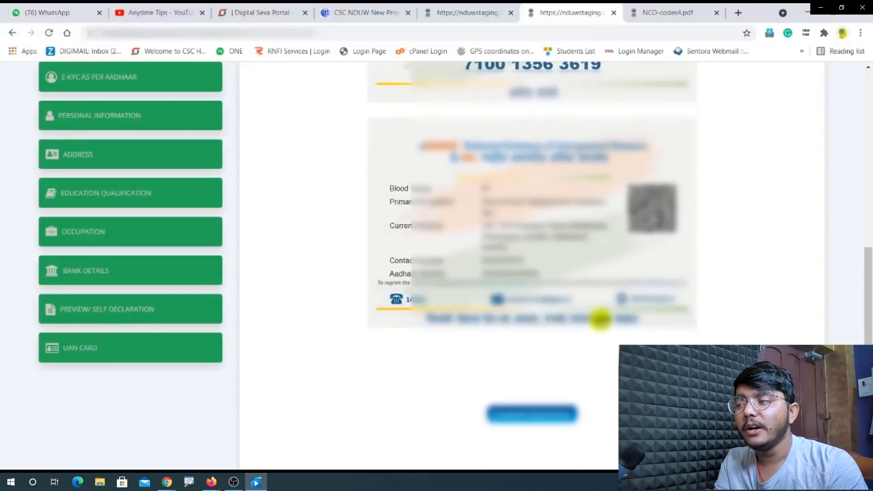
{"action": "scroll", "coordinate": [608, 403], "scroll_direction": "up", "scroll_amount": 8}
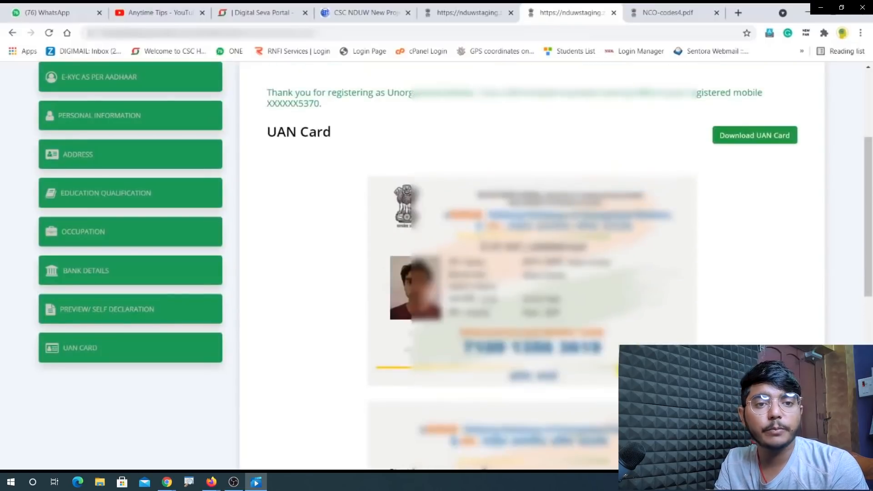